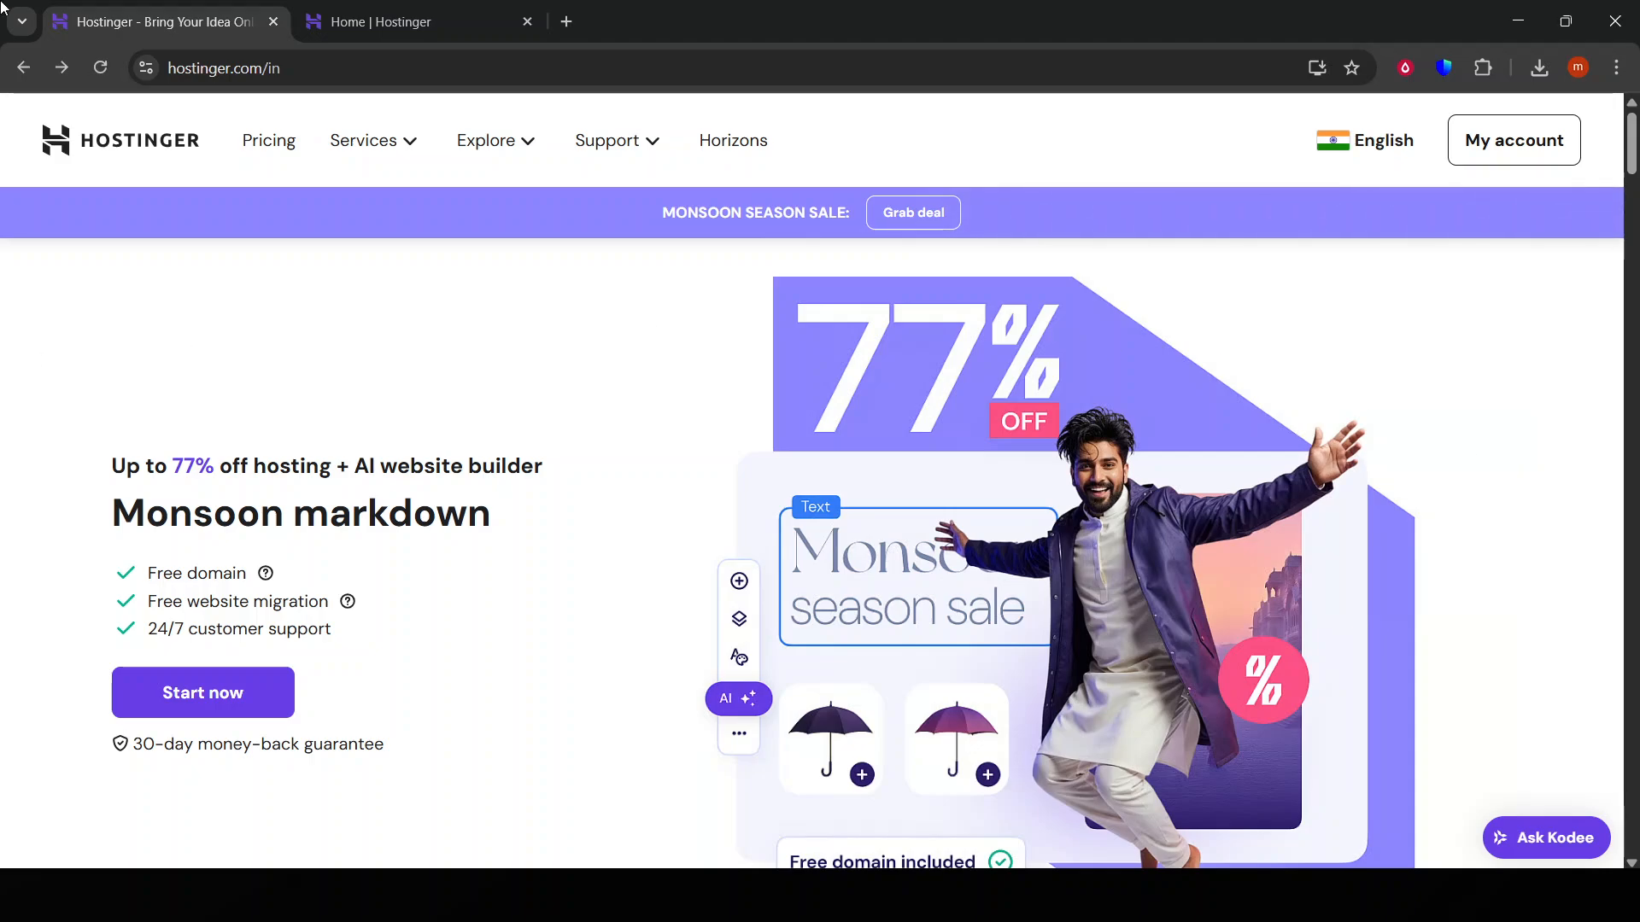
# Open the VPS section of the hosting dashboard and start a KVM VPS order with India as the server location.
pyautogui.click(367, 22)
pyautogui.click(102, 547)
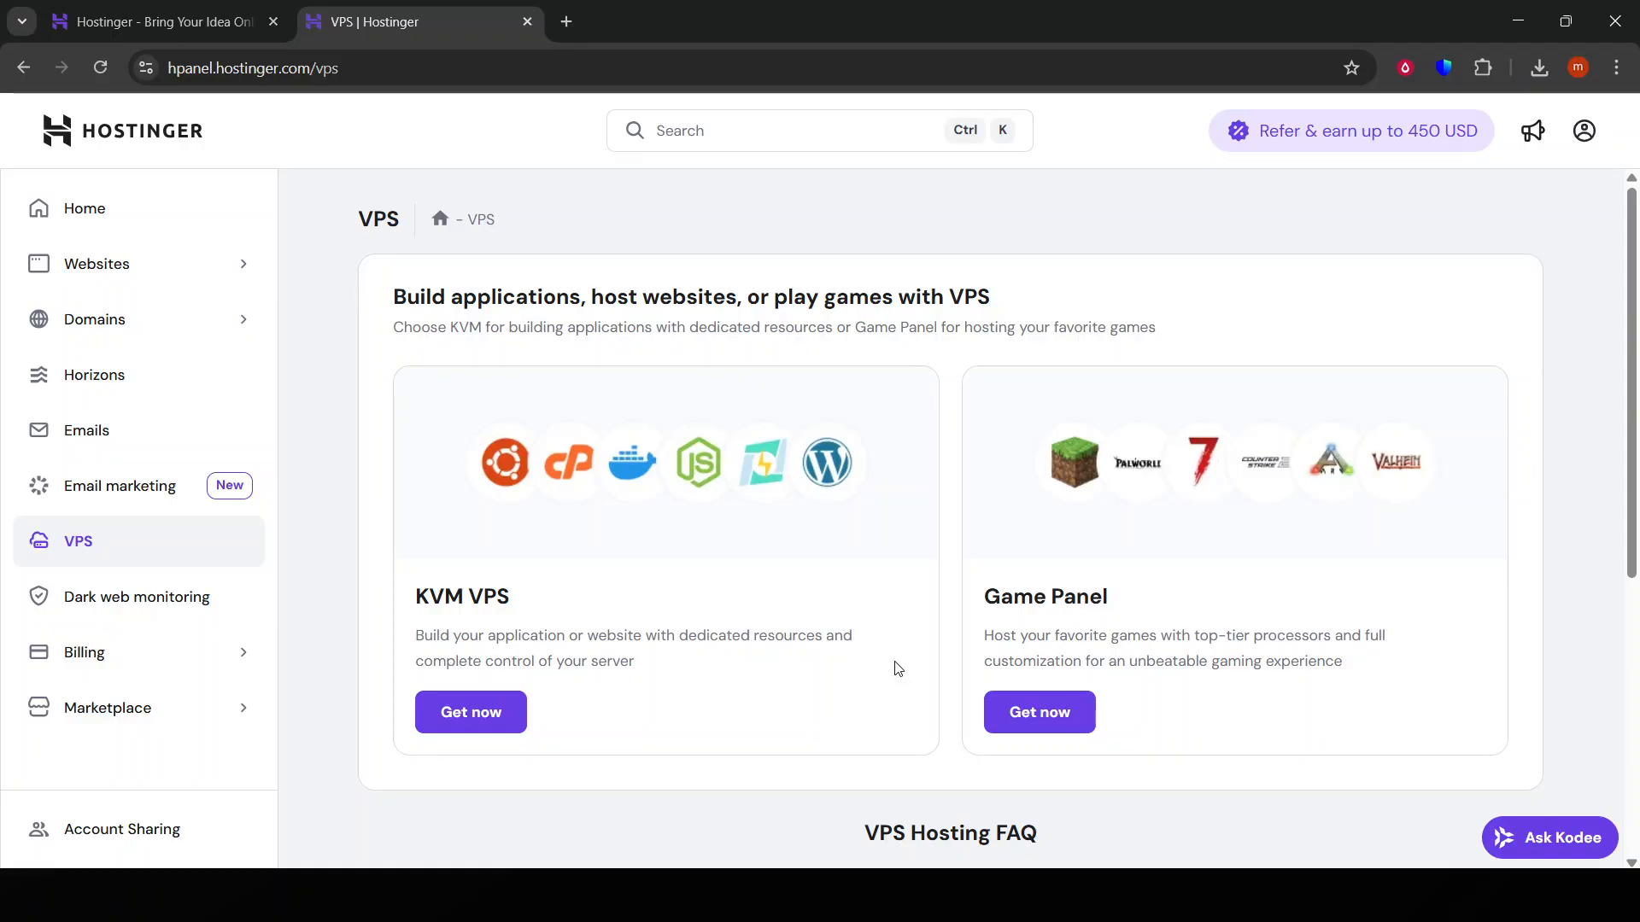
pyautogui.click(529, 713)
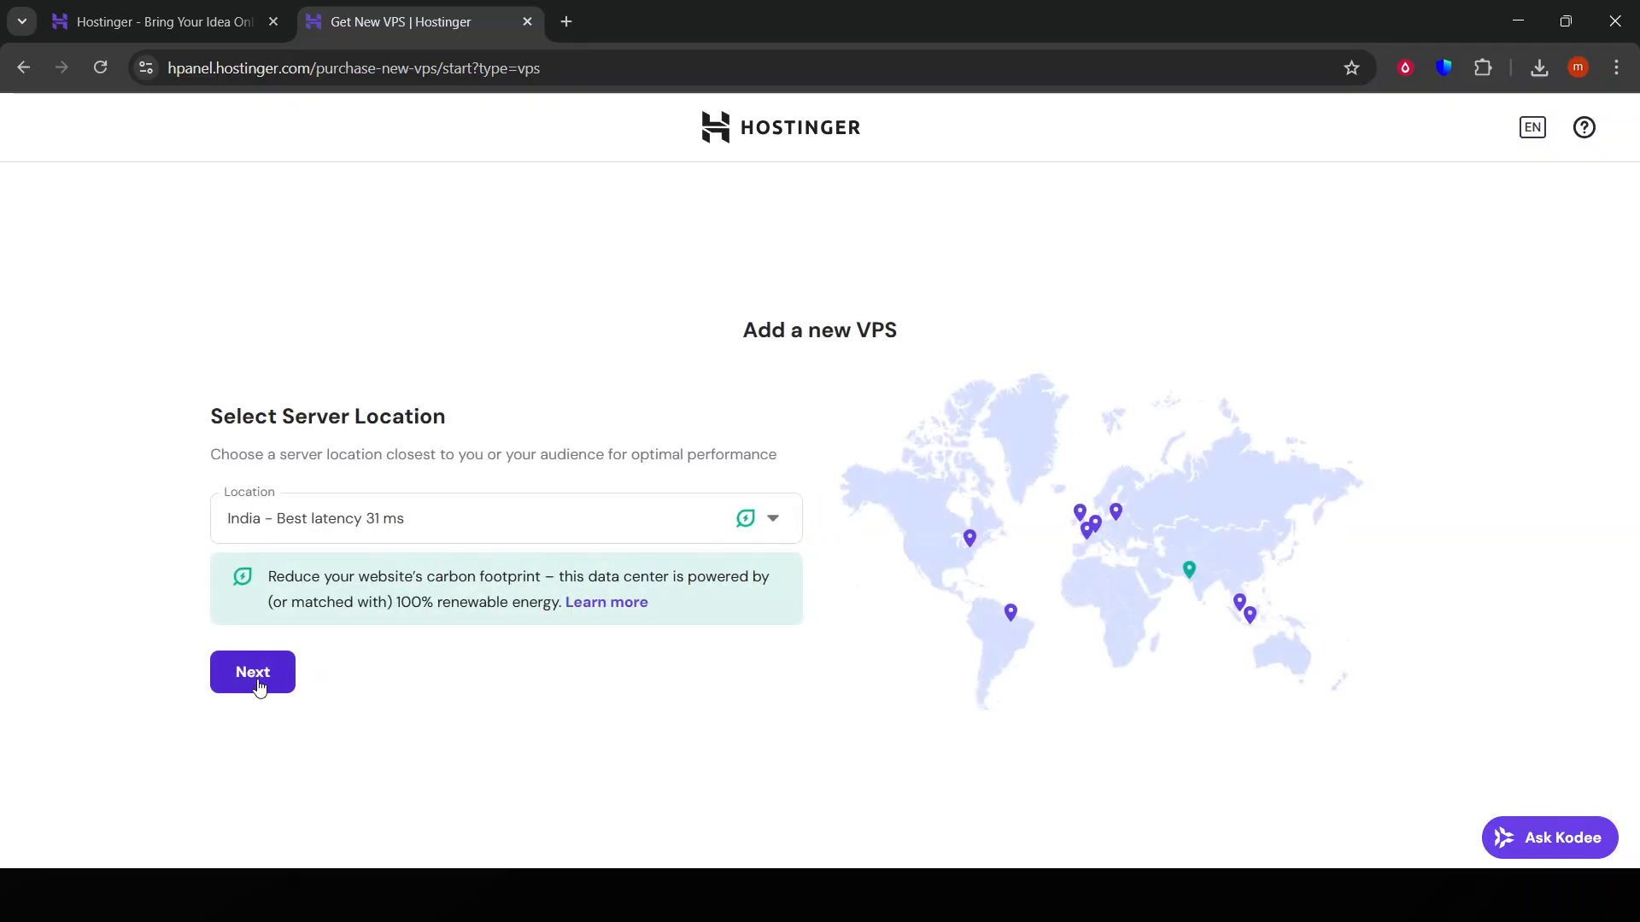
pyautogui.click(259, 687)
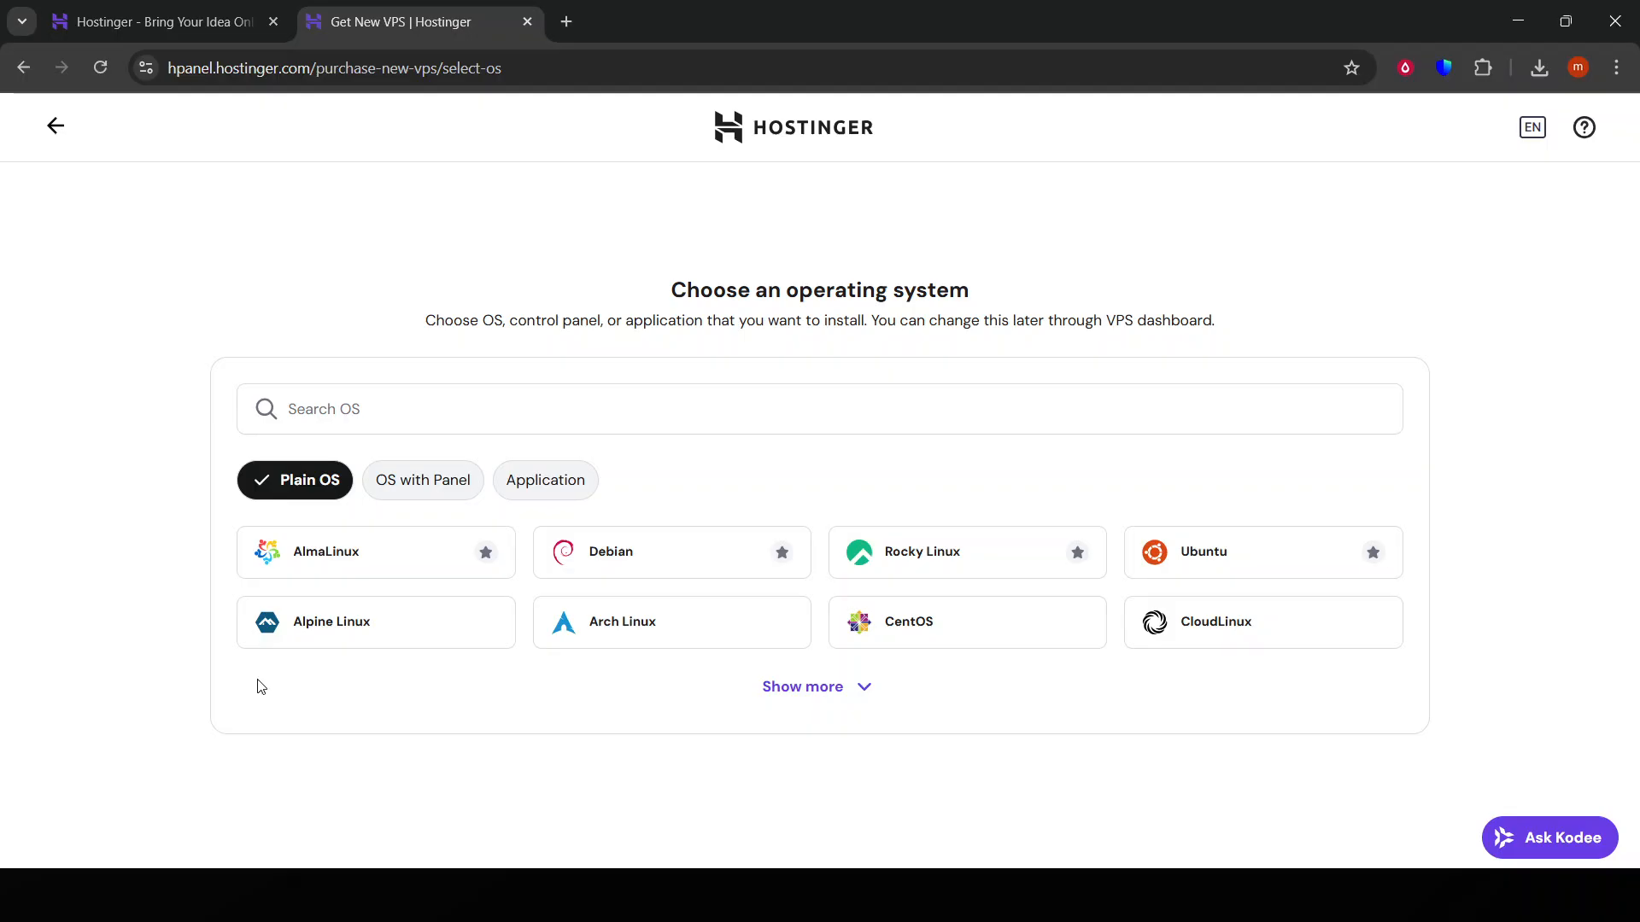
# Choose the plain OS Ubuntu, version 24.04 LTS, for the new VPS.
pyautogui.click(515, 421)
pyautogui.click(1247, 567)
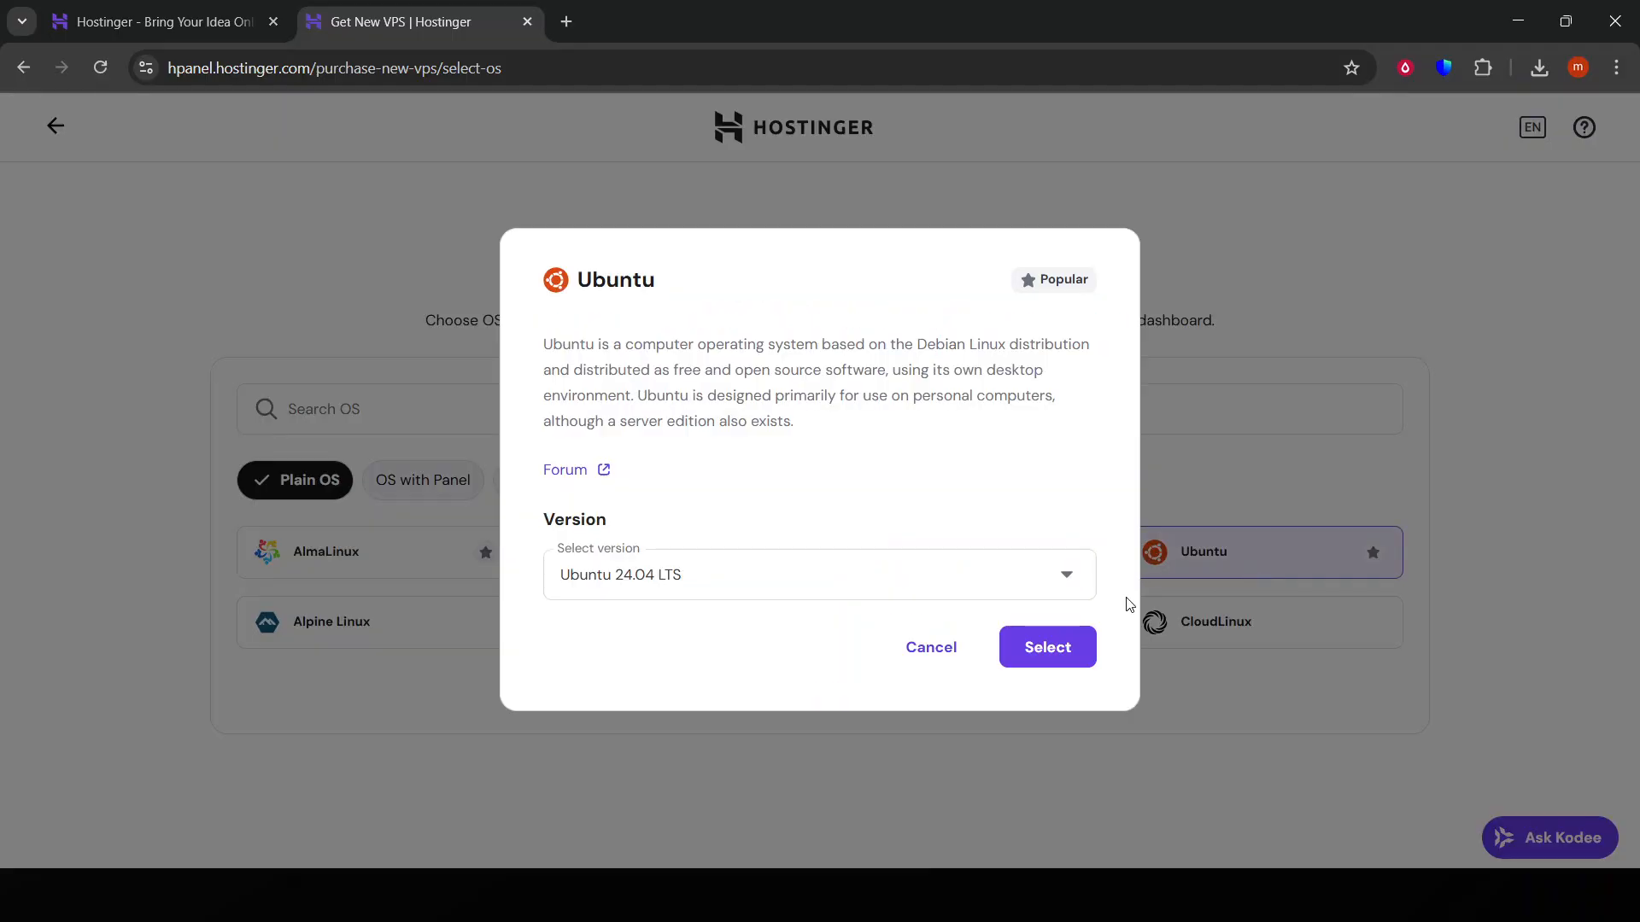
pyautogui.click(1047, 646)
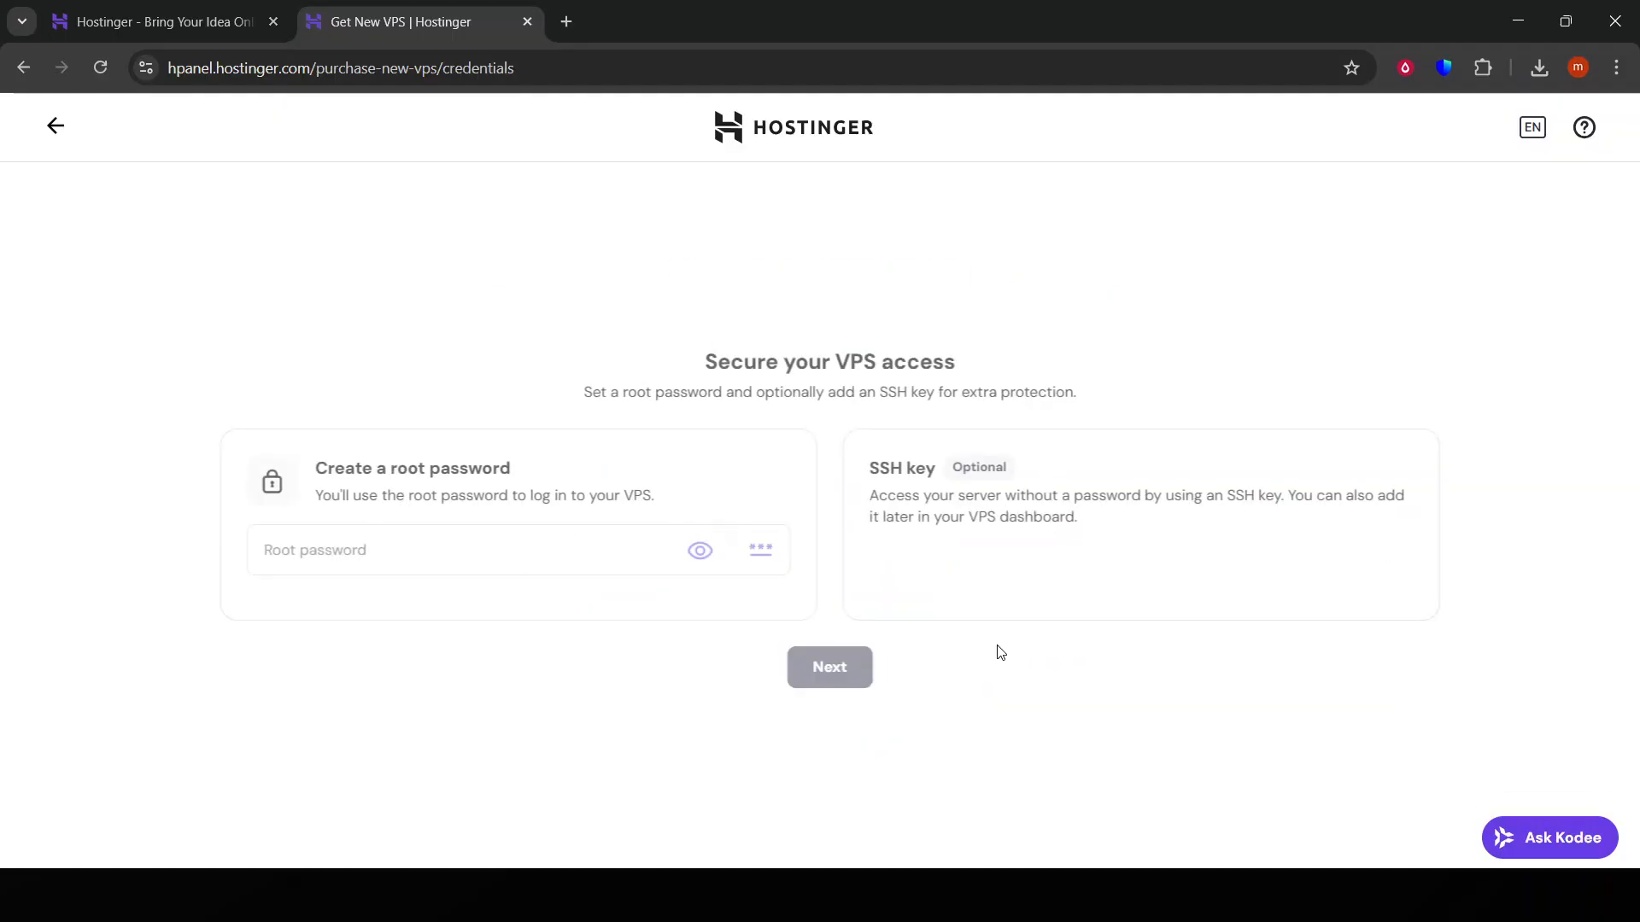
# Examine the root password and optional SSH key settings for securing access to the VPS.
pyautogui.click(523, 549)
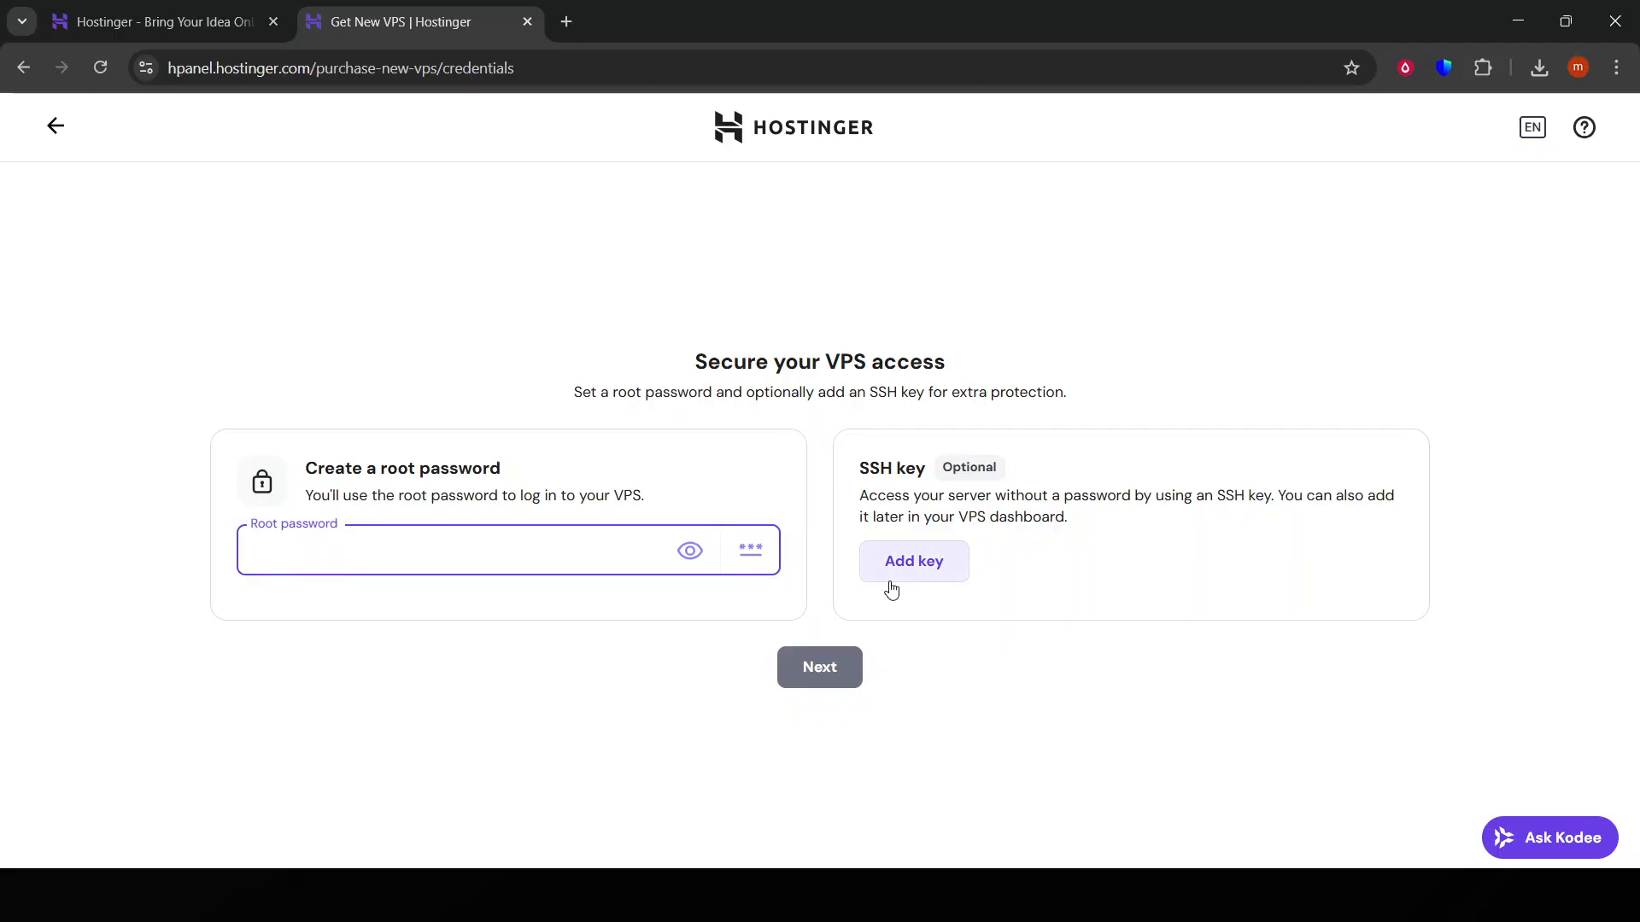
pyautogui.moveTo(278, 462); pyautogui.dragTo(732, 476)
pyautogui.click(732, 476)
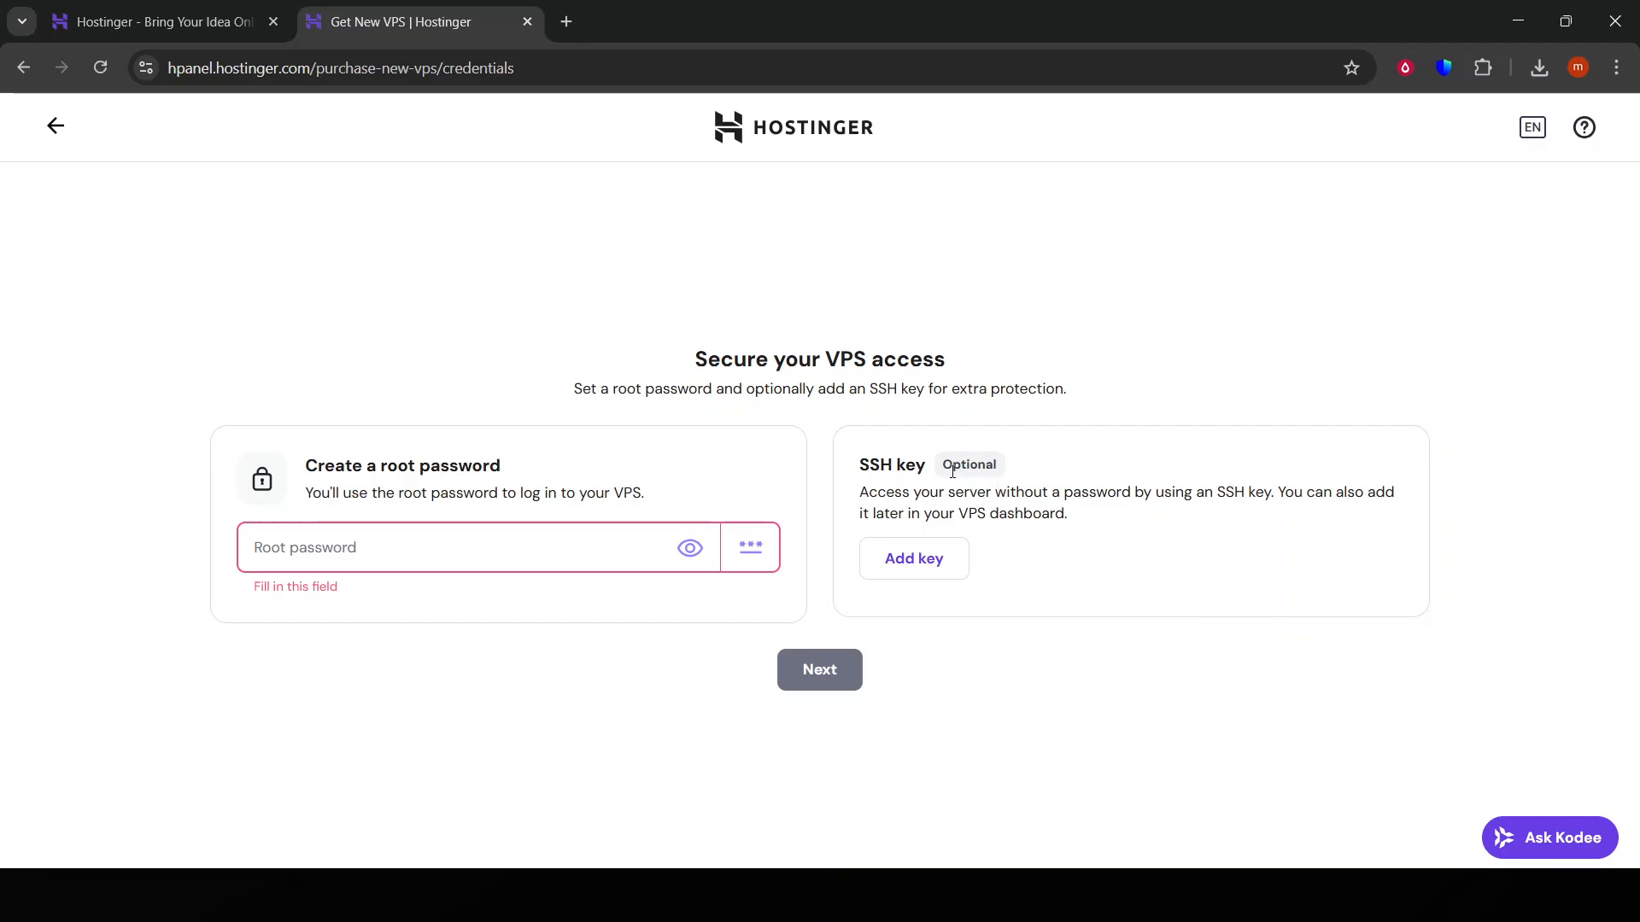
pyautogui.moveTo(856, 465); pyautogui.dragTo(1256, 523)
pyautogui.click(1258, 527)
# Go back through the KVM VPS order and leave the purchase, returning to the VPS overview.
pyautogui.click(58, 128)
pyautogui.click(58, 128)
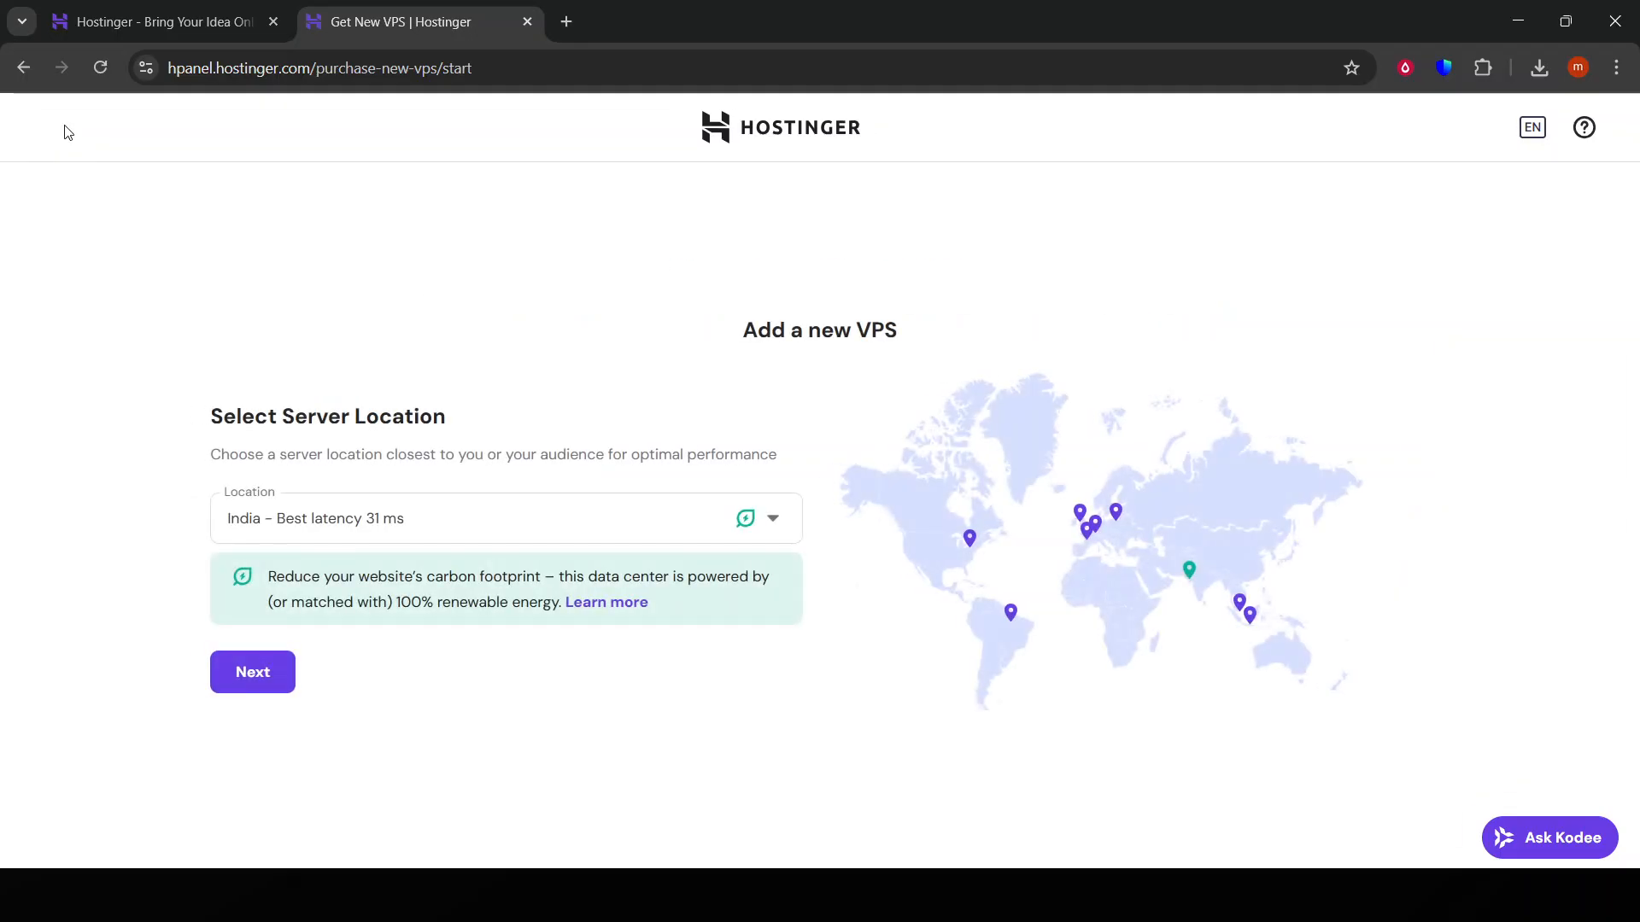
pyautogui.click(23, 68)
pyautogui.click(1080, 519)
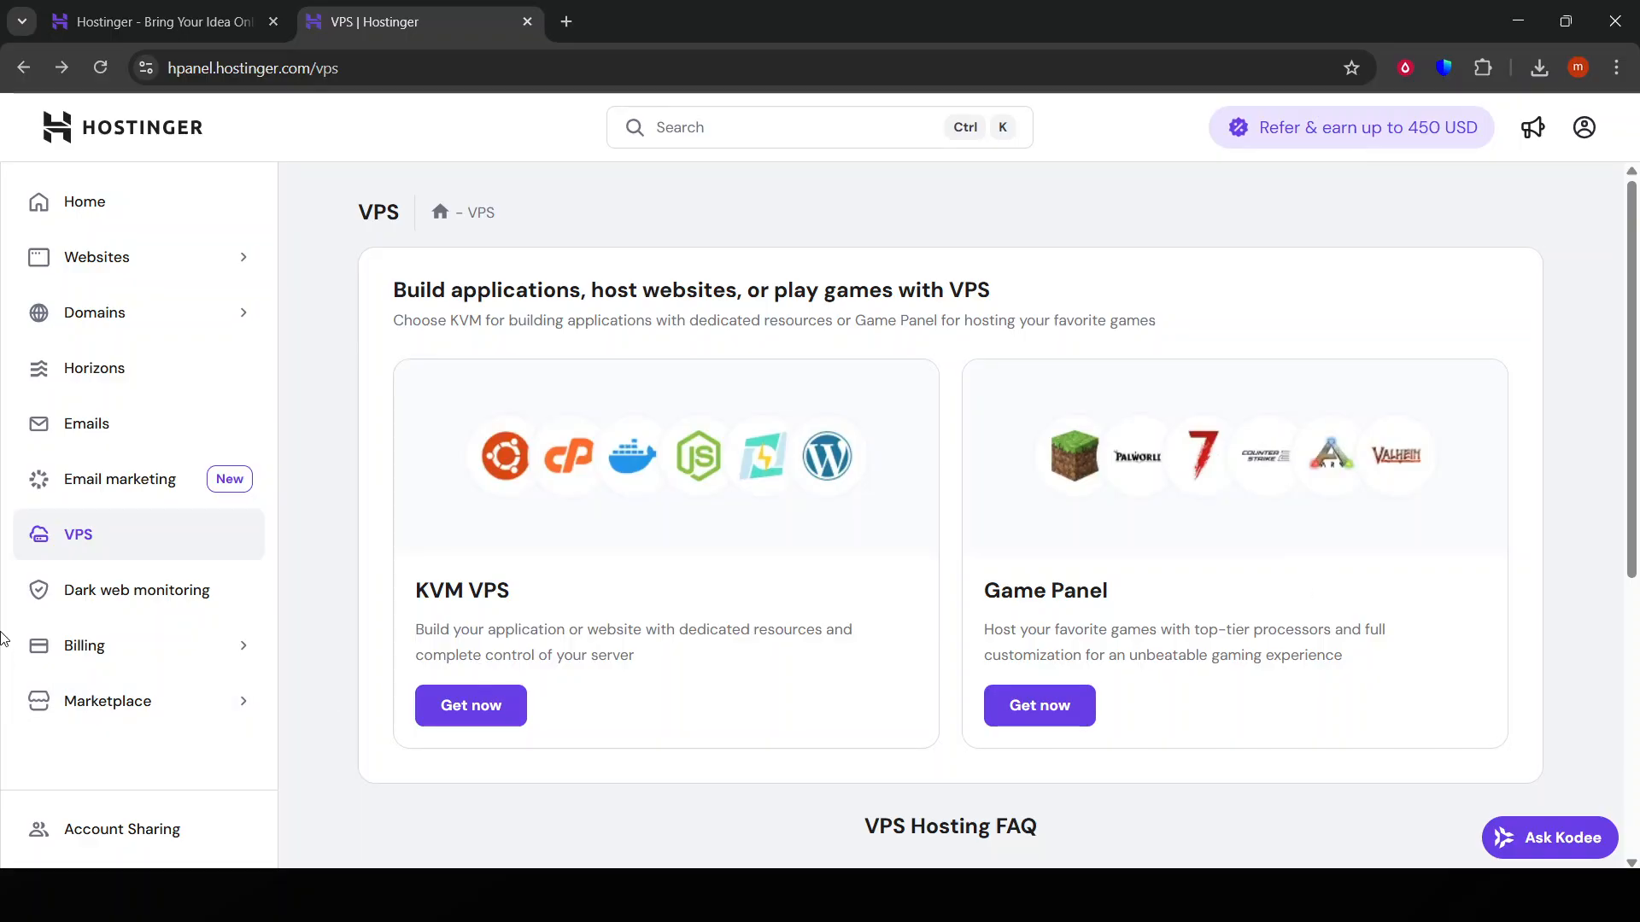
# Start a Game Panel order with India as the server location and continue to its panel password page.
pyautogui.scroll(-5, 822, 512)
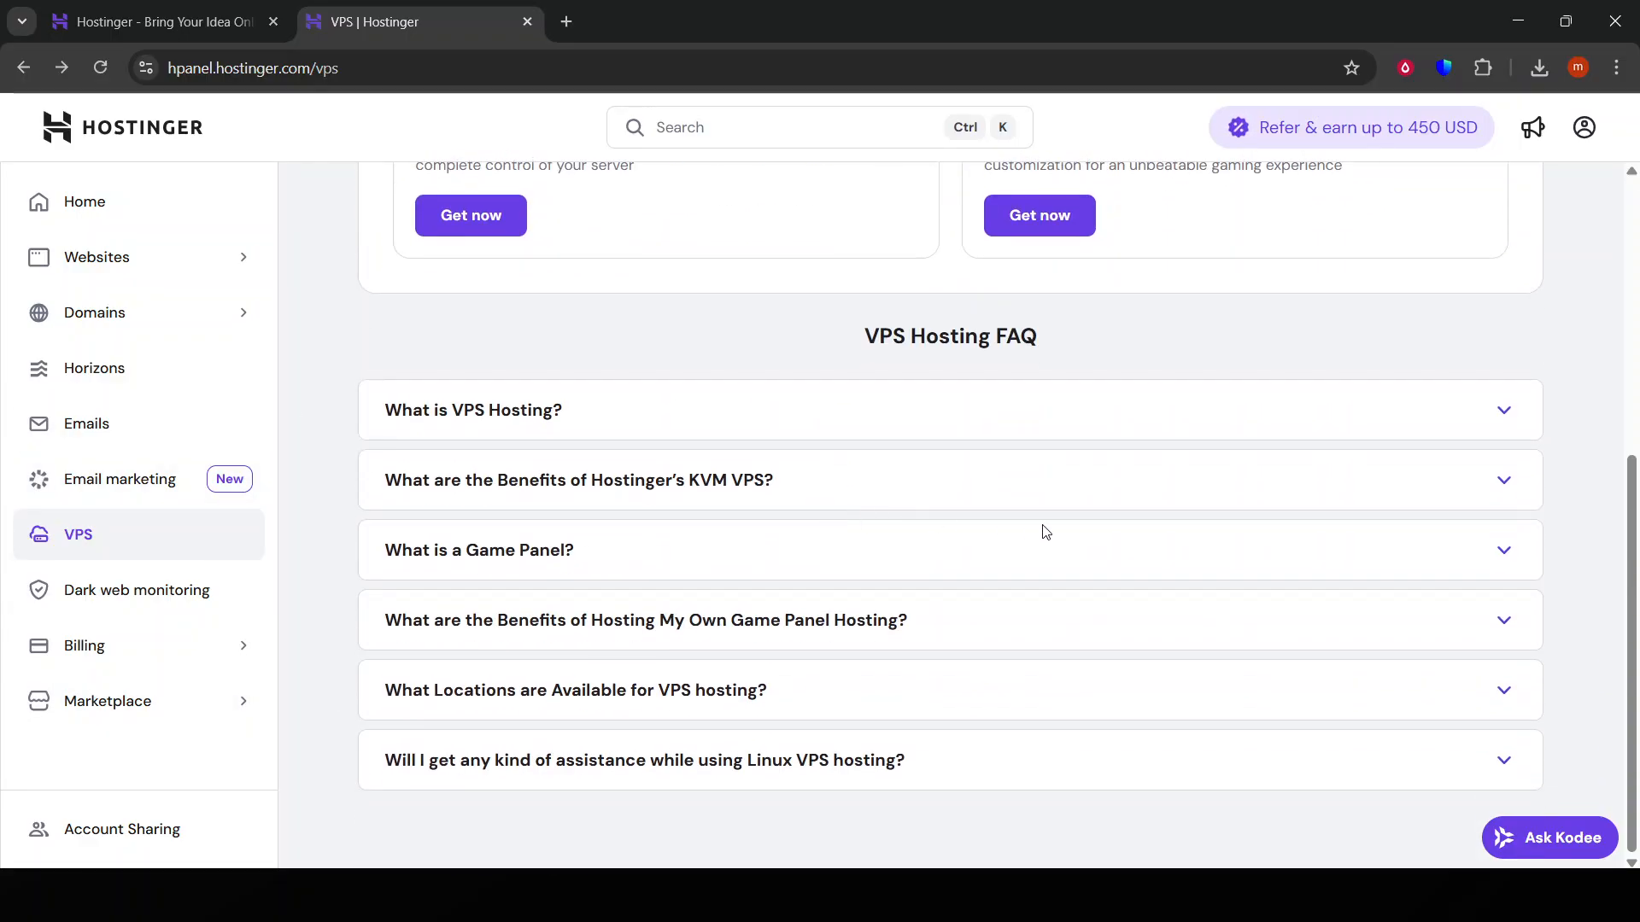
pyautogui.scroll(4, 1059, 533)
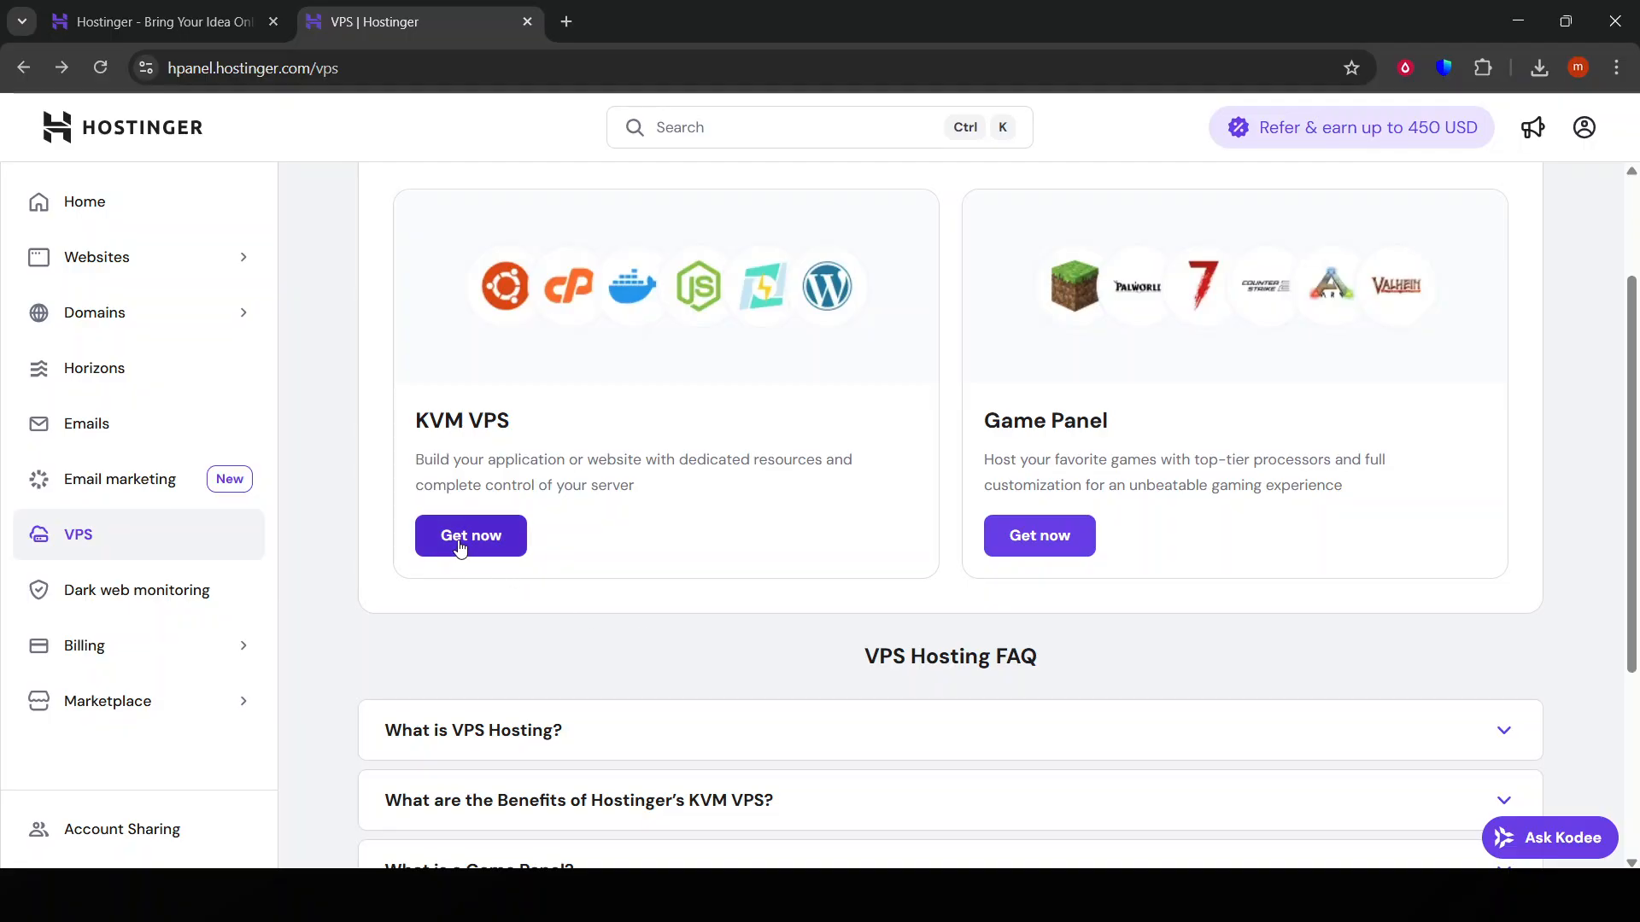
pyautogui.click(1047, 542)
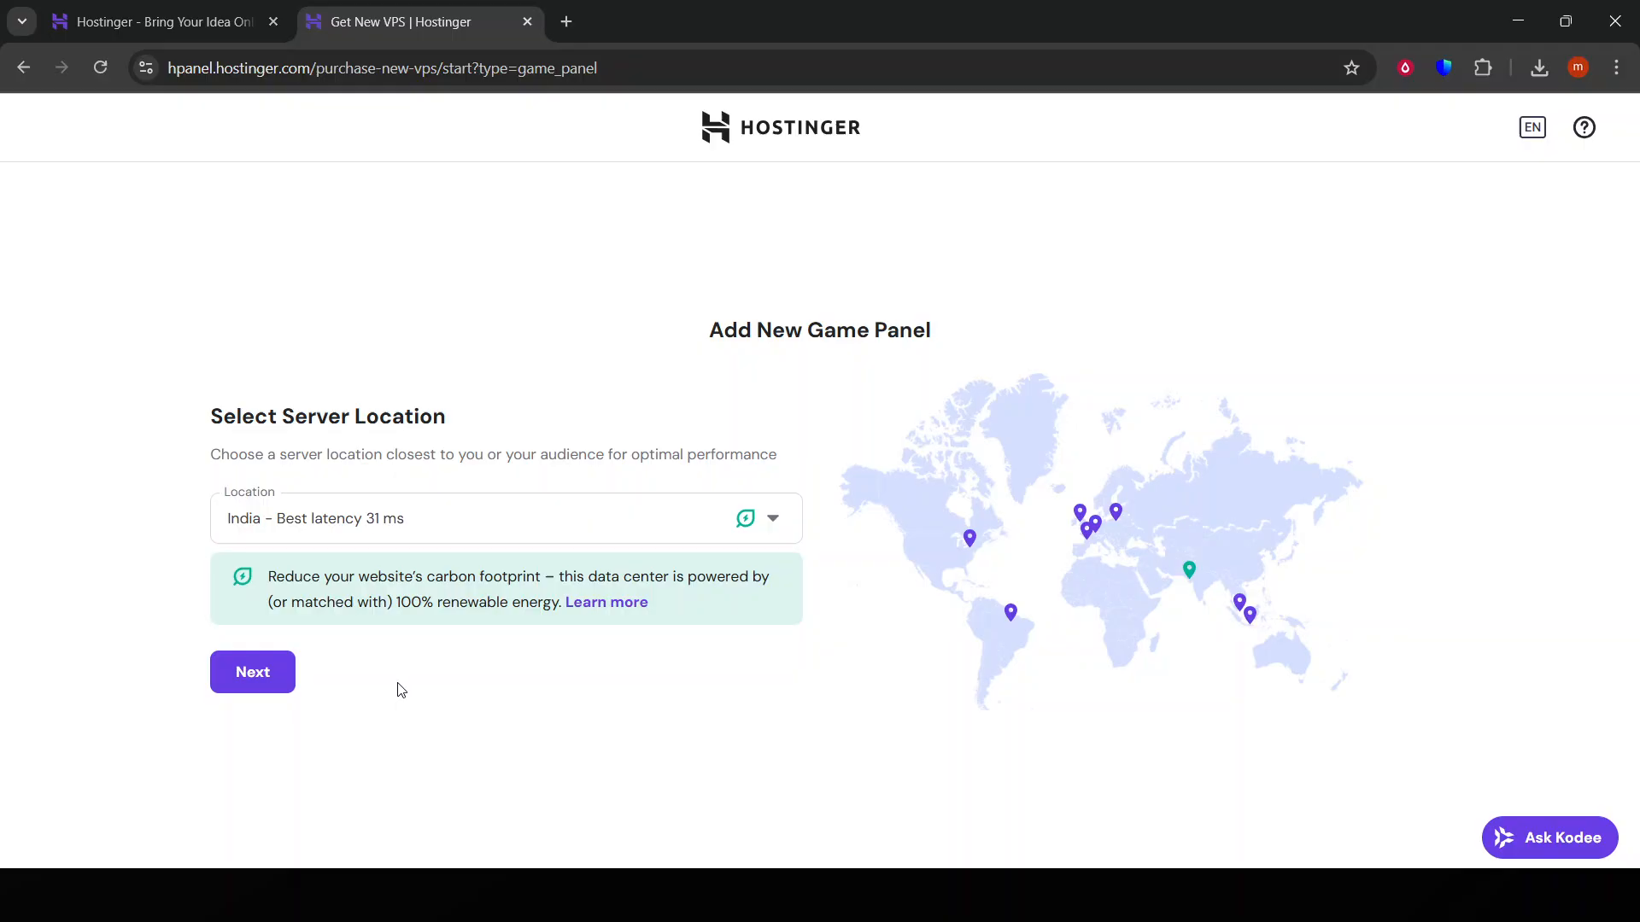
pyautogui.click(256, 673)
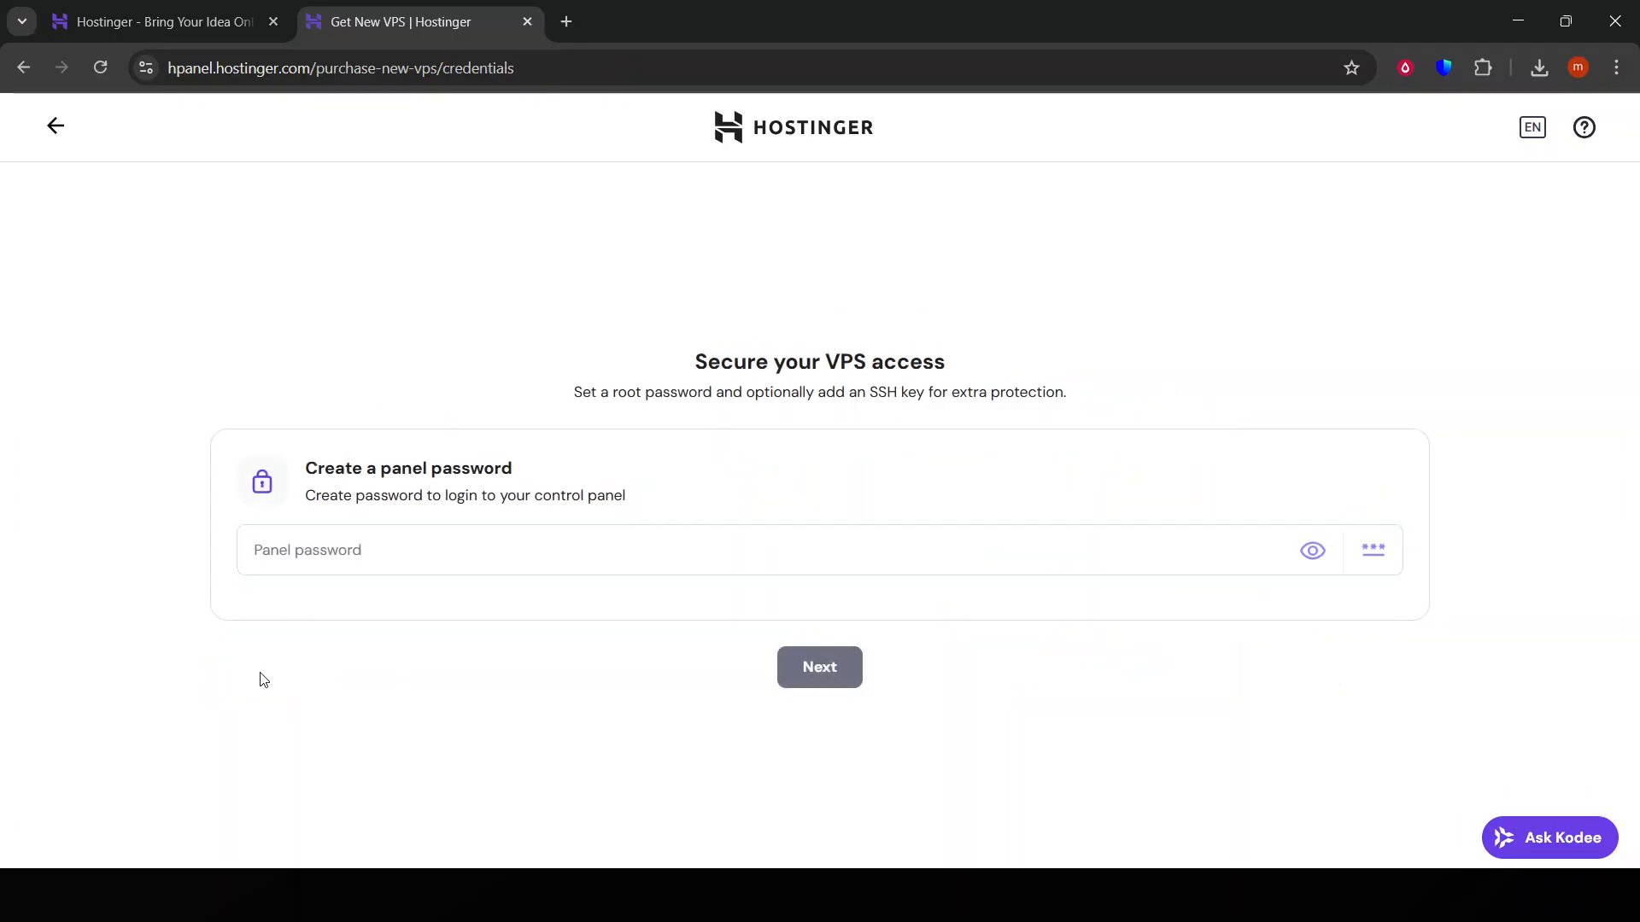
# Abandon the Game Panel purchase and return to the VPS overview.
pyautogui.click(55, 126)
pyautogui.click(19, 73)
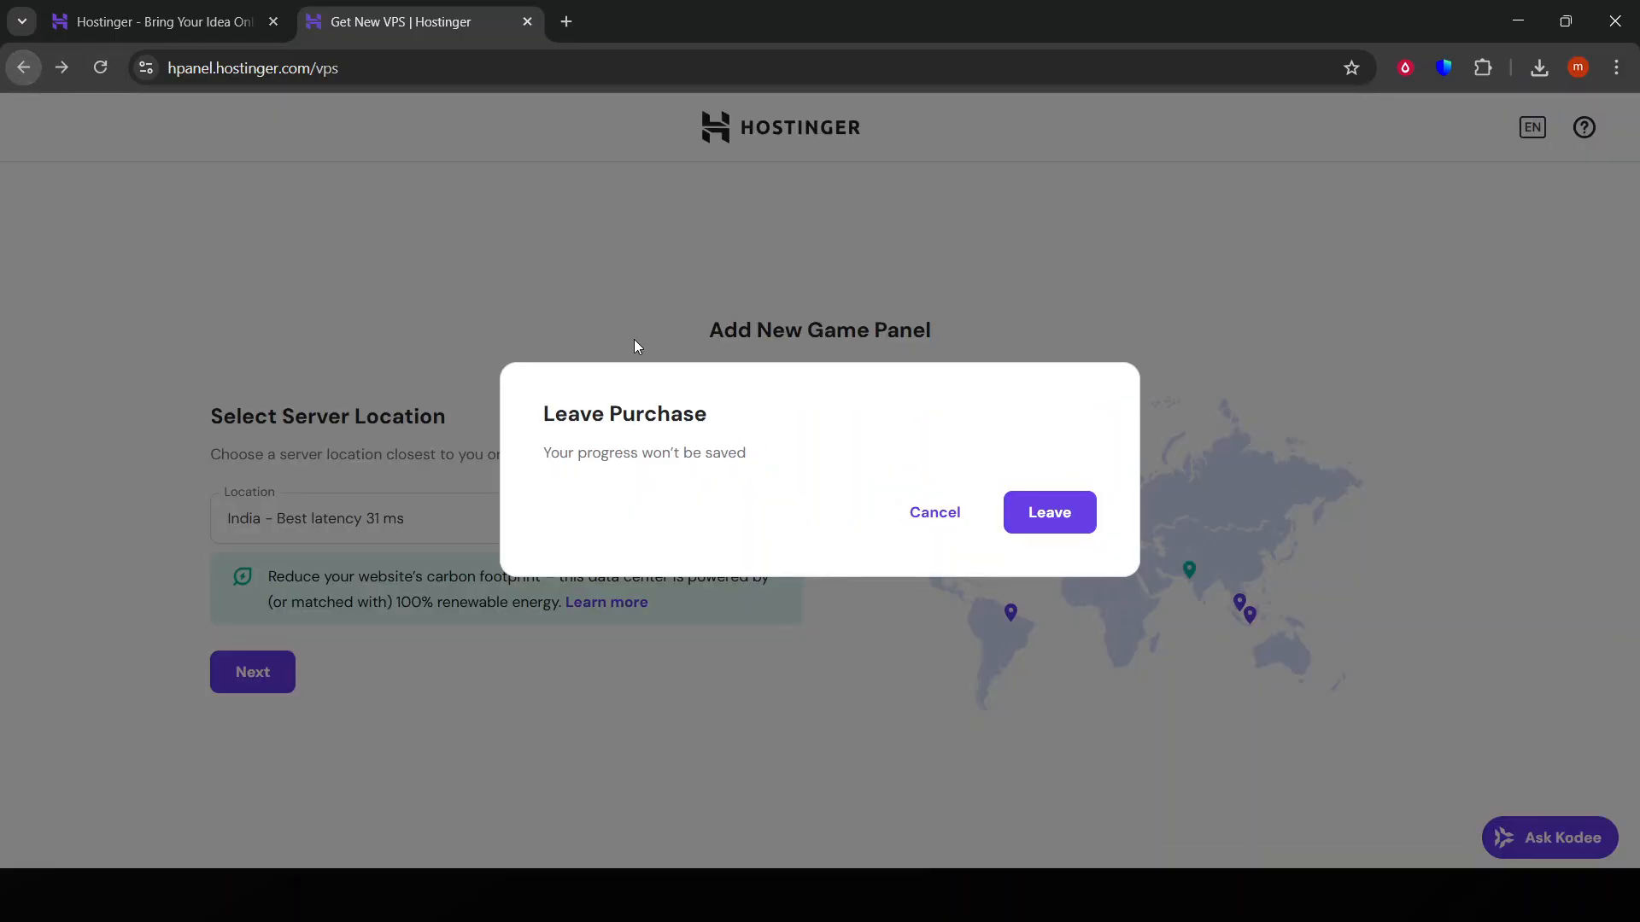
pyautogui.click(1068, 519)
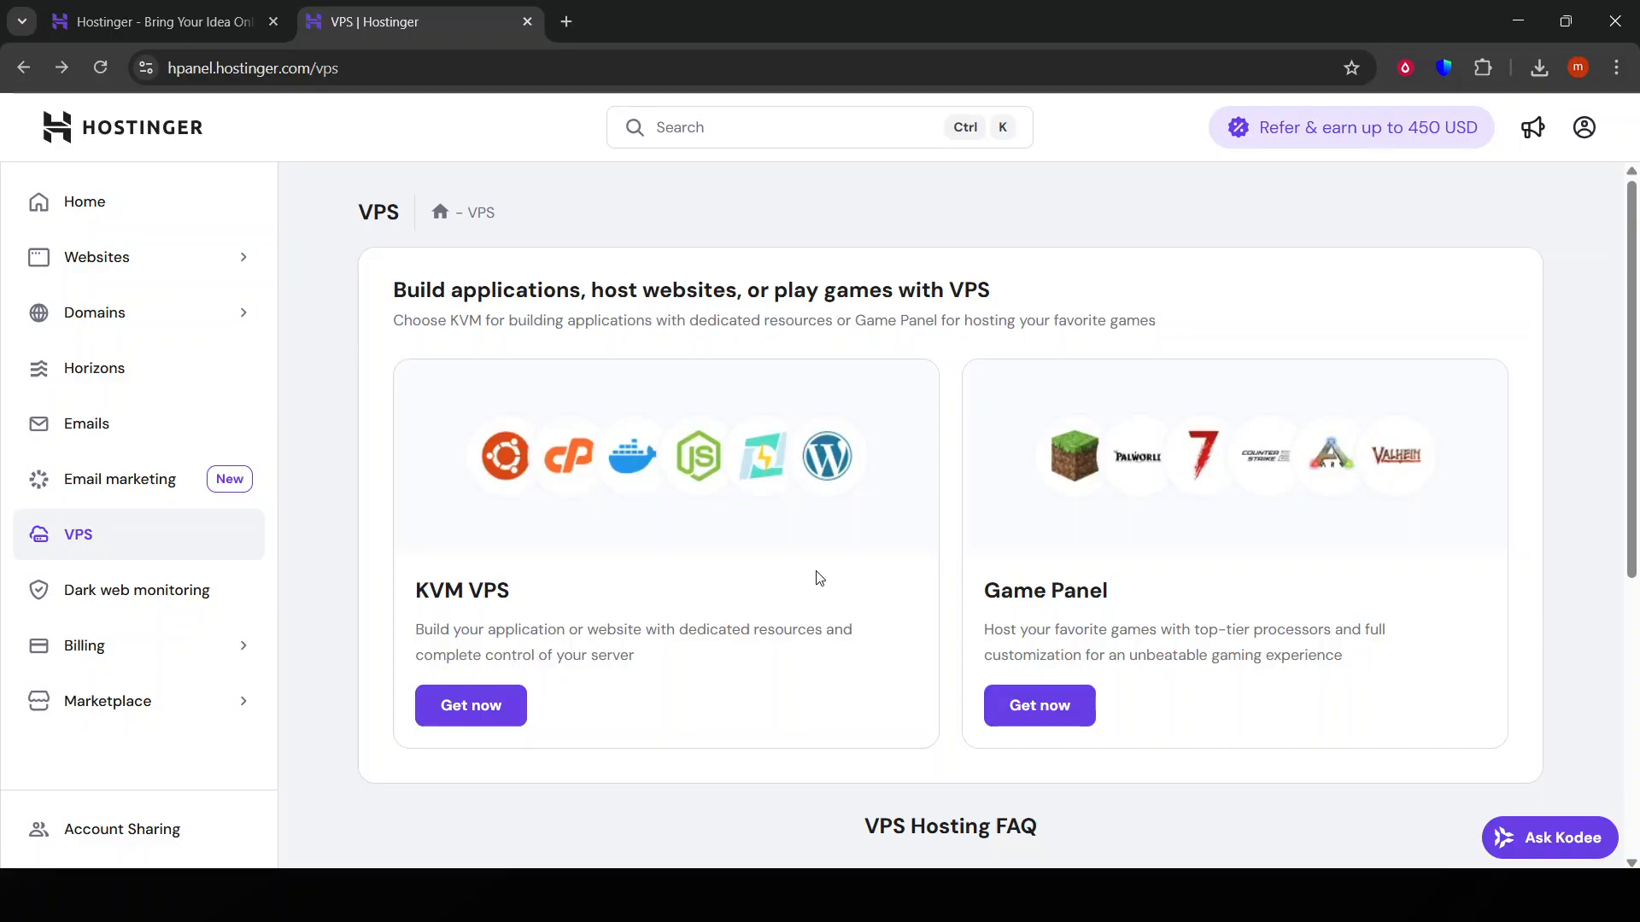
# Start a KVM VPS order again with the India location and choose Ubuntu 24.04 LTS as its operating system.
pyautogui.click(516, 702)
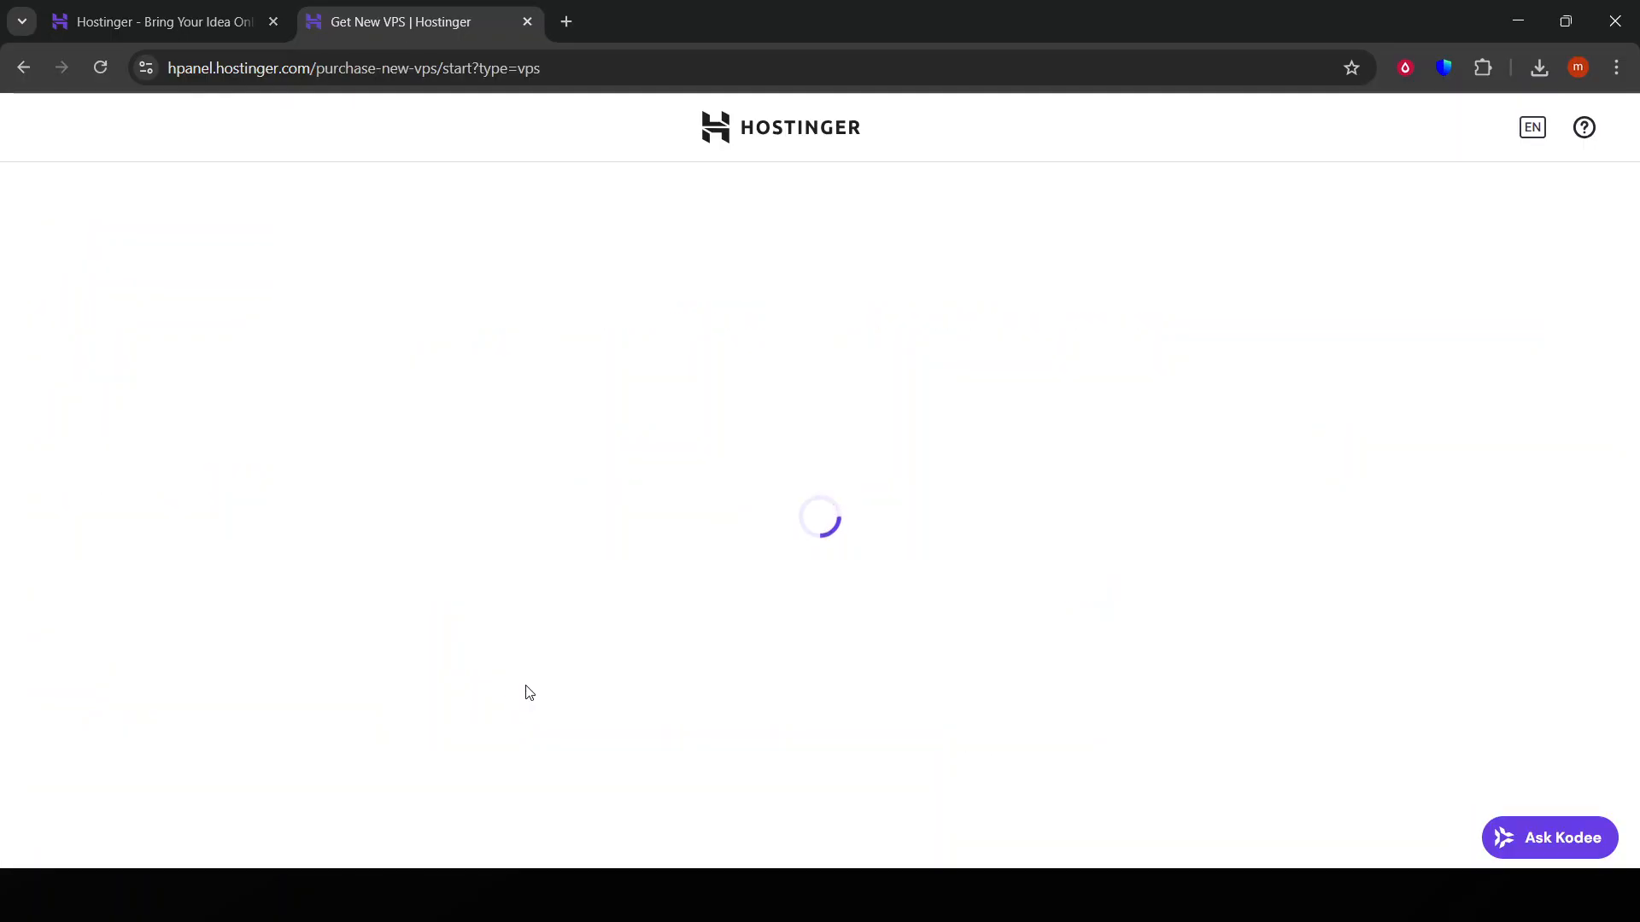
pyautogui.click(252, 671)
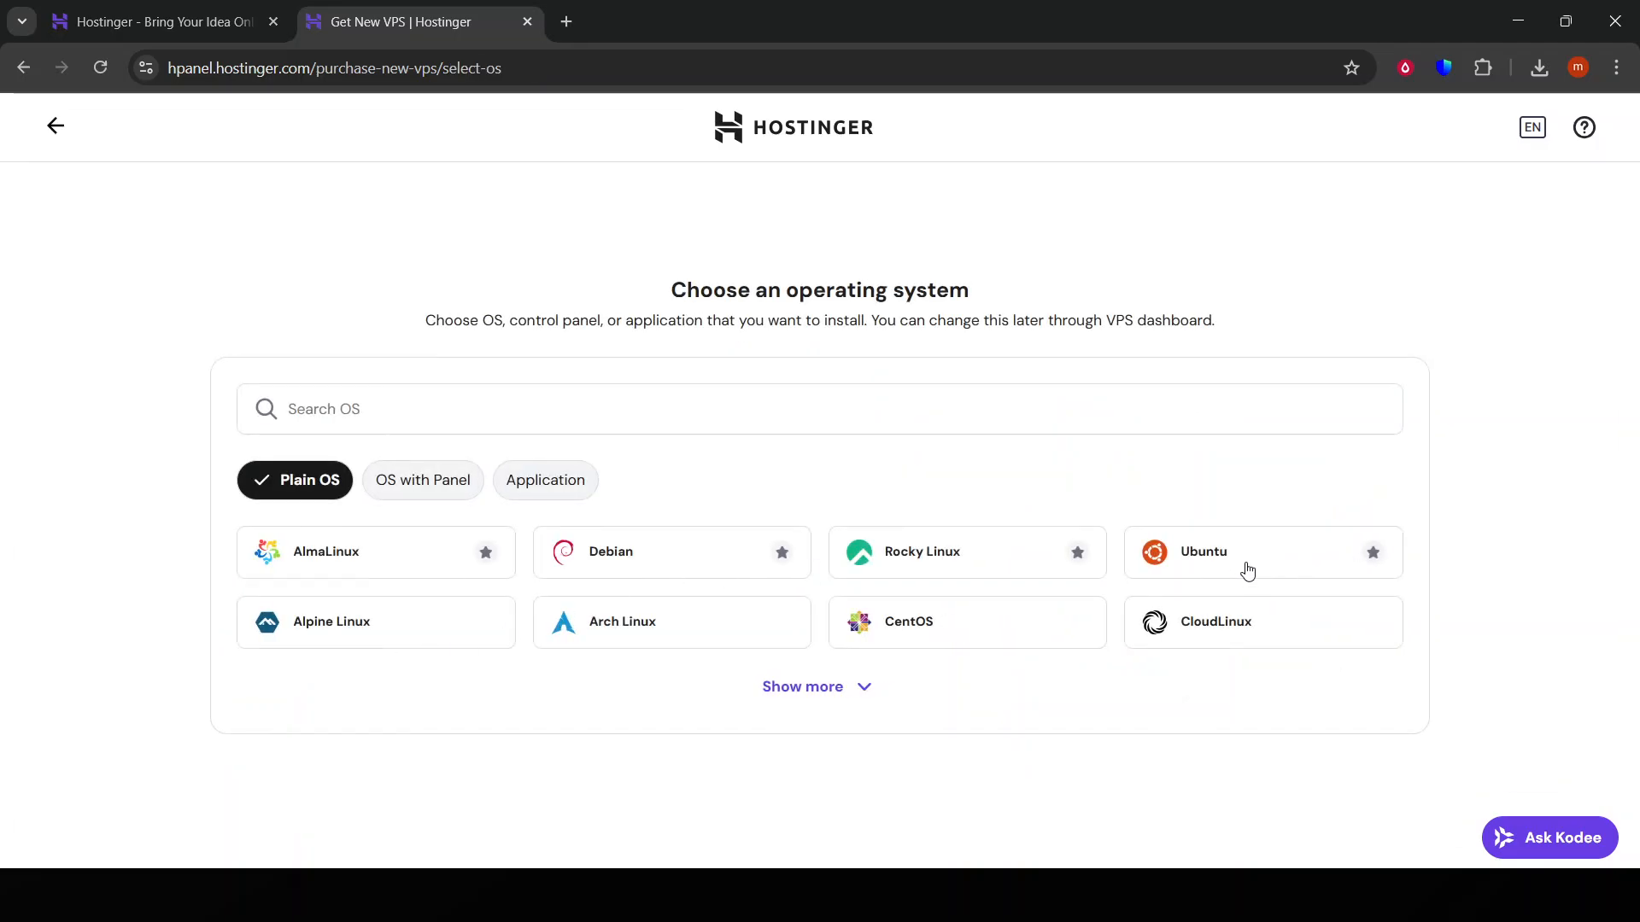
pyautogui.click(1247, 569)
pyautogui.click(844, 589)
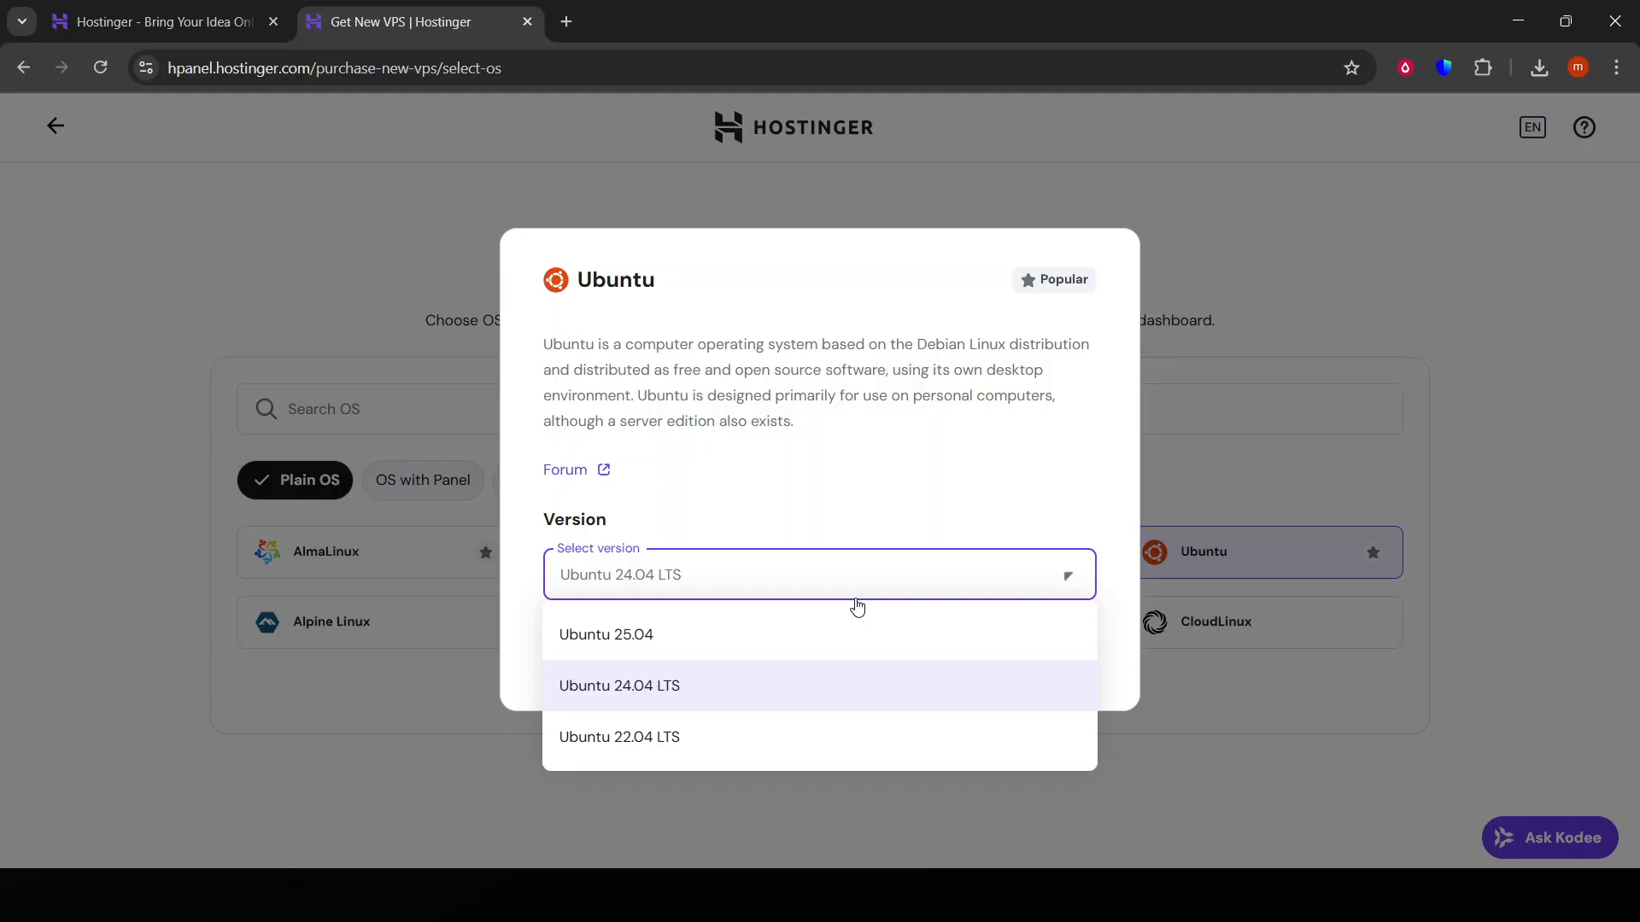
pyautogui.click(714, 688)
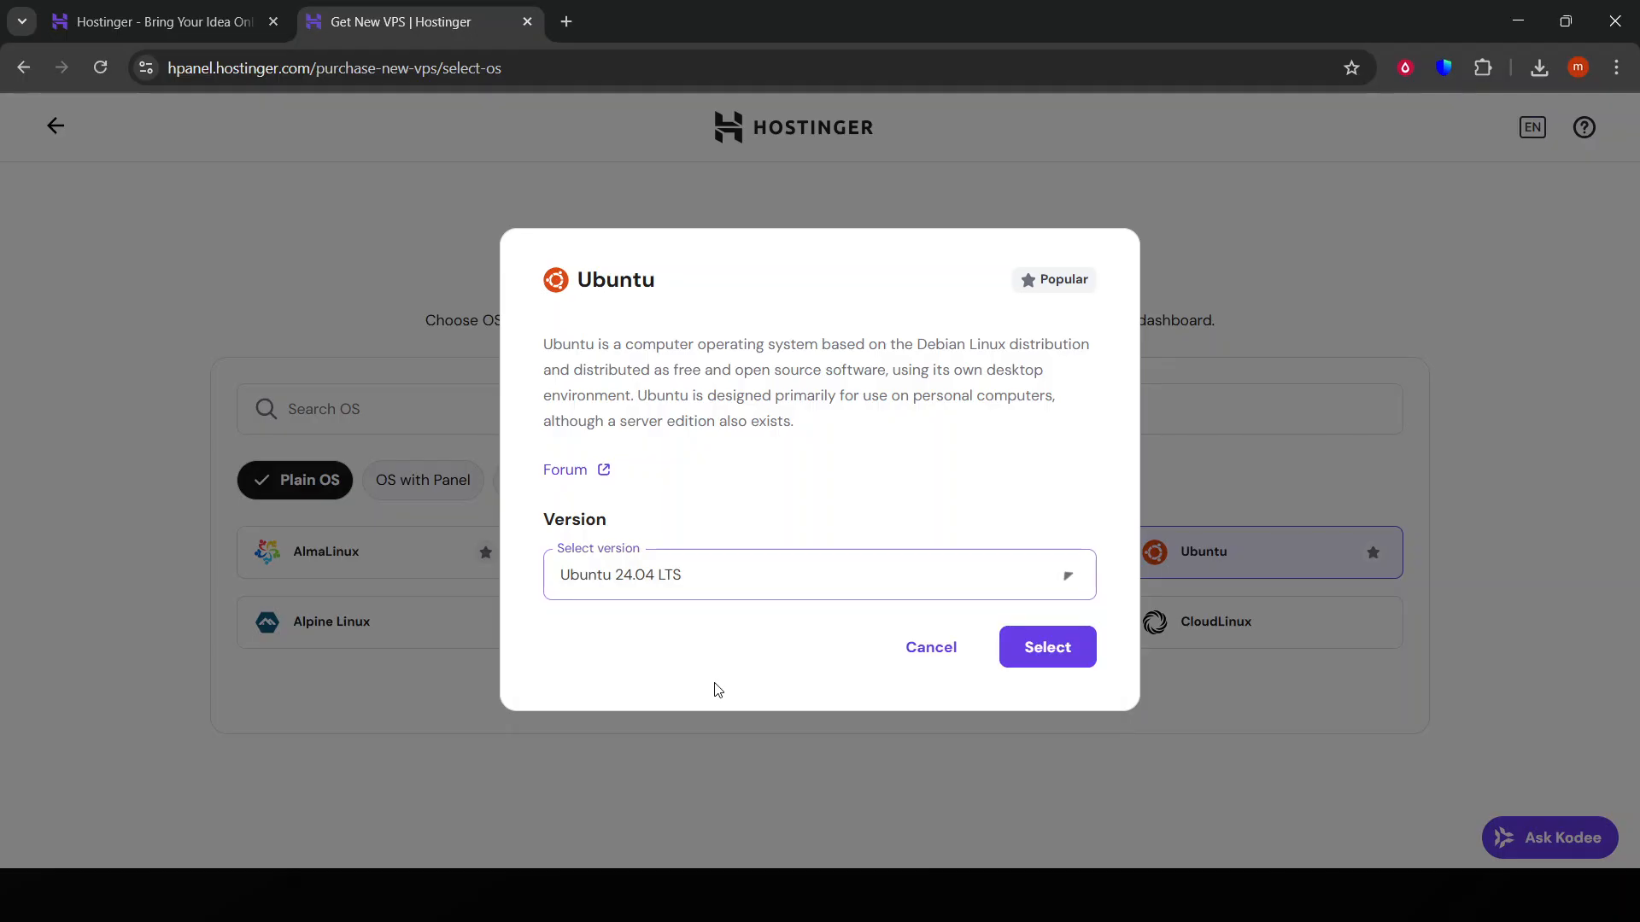
pyautogui.click(782, 587)
pyautogui.click(746, 690)
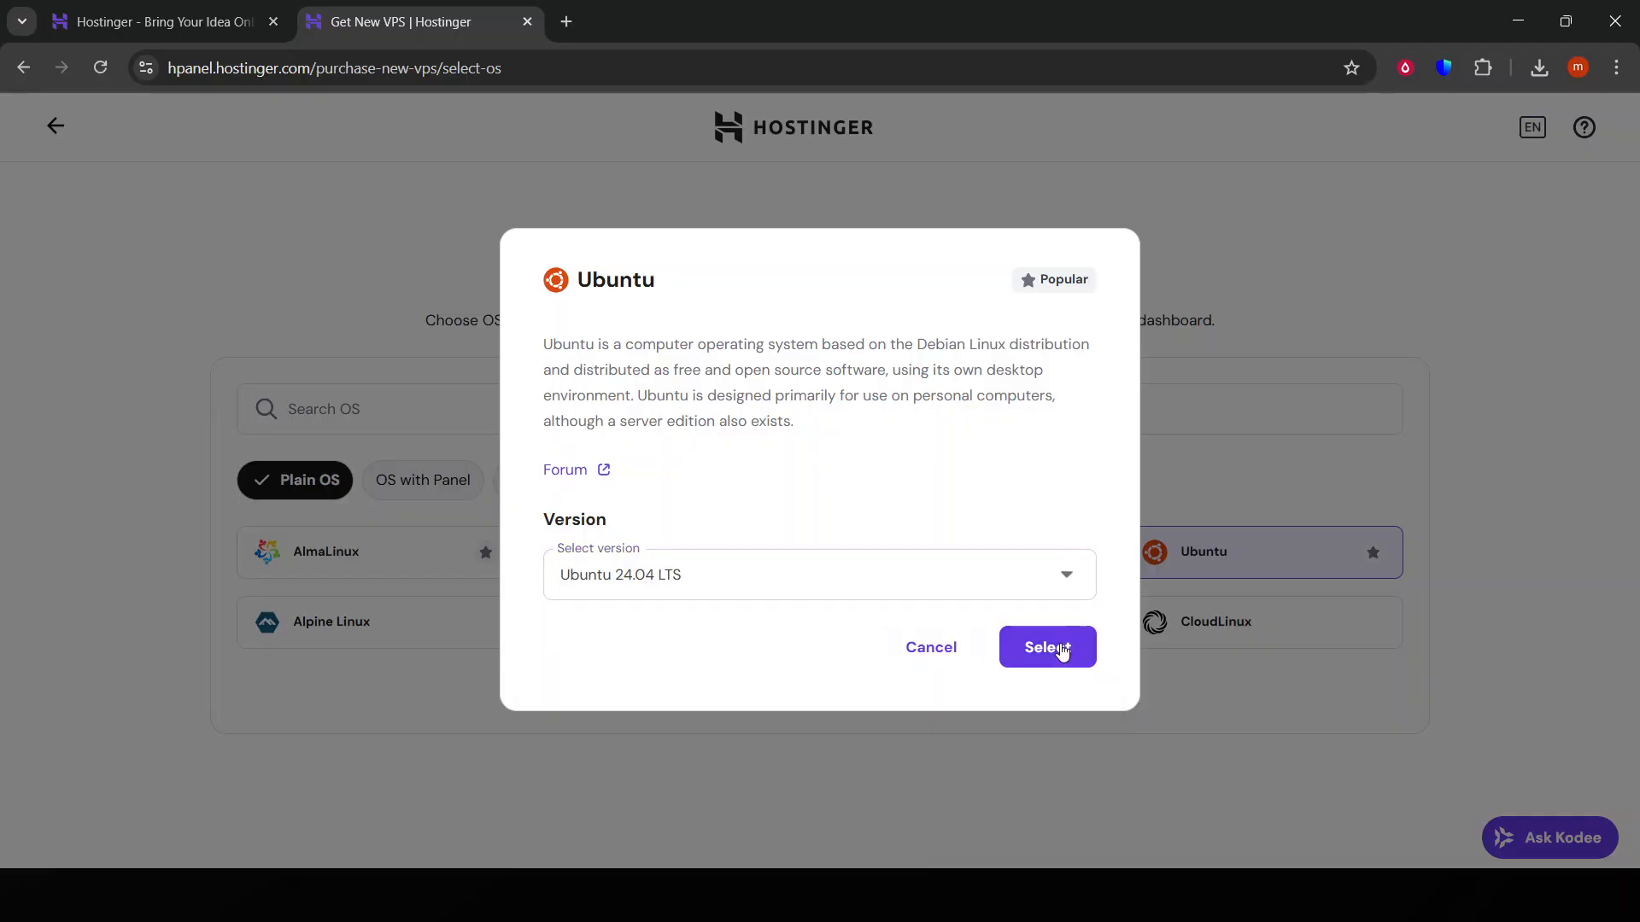
pyautogui.click(1063, 649)
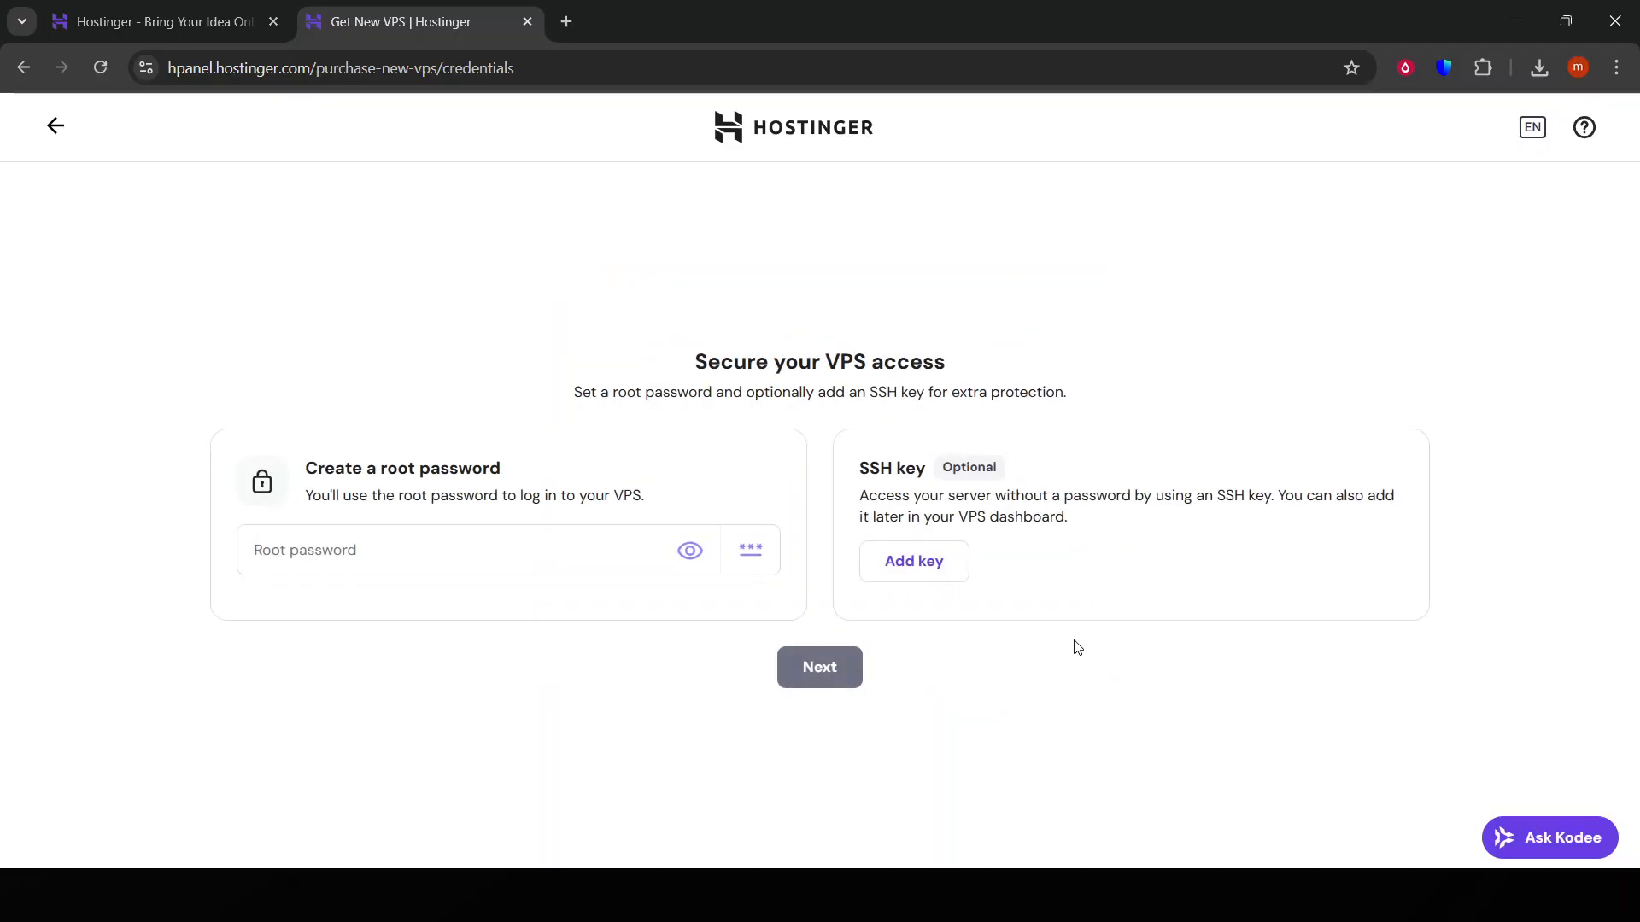
# Review the Add SSH Key form and its instructions for generating and locating the public key, then cancel it.
pyautogui.click(908, 570)
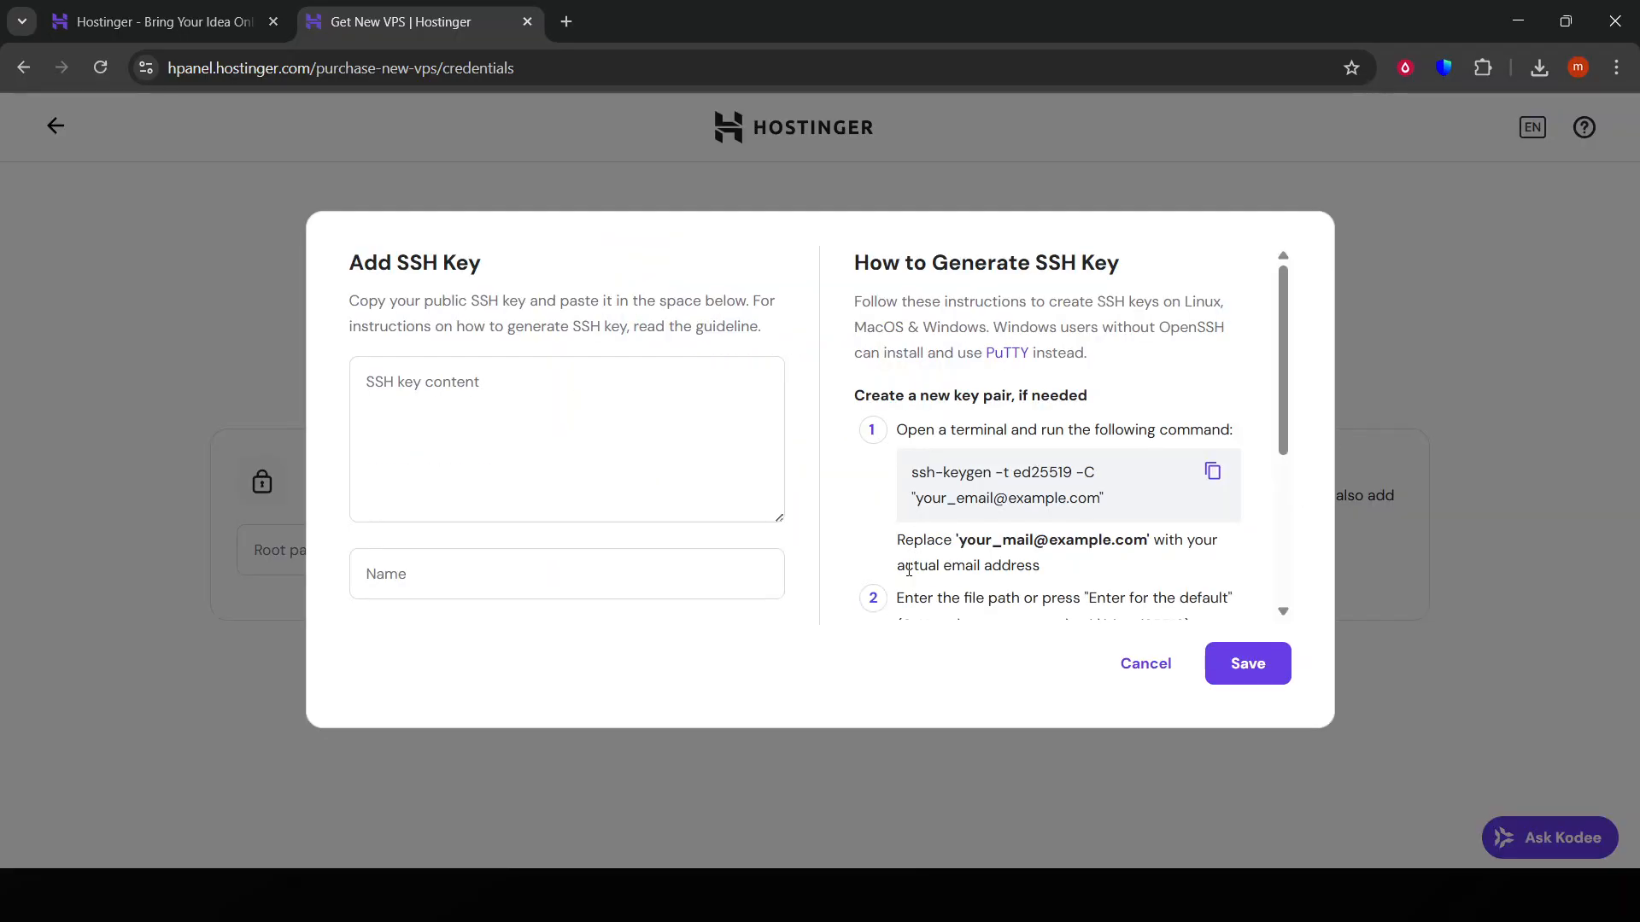
pyautogui.click(628, 456)
pyautogui.scroll(-3, 1110, 562)
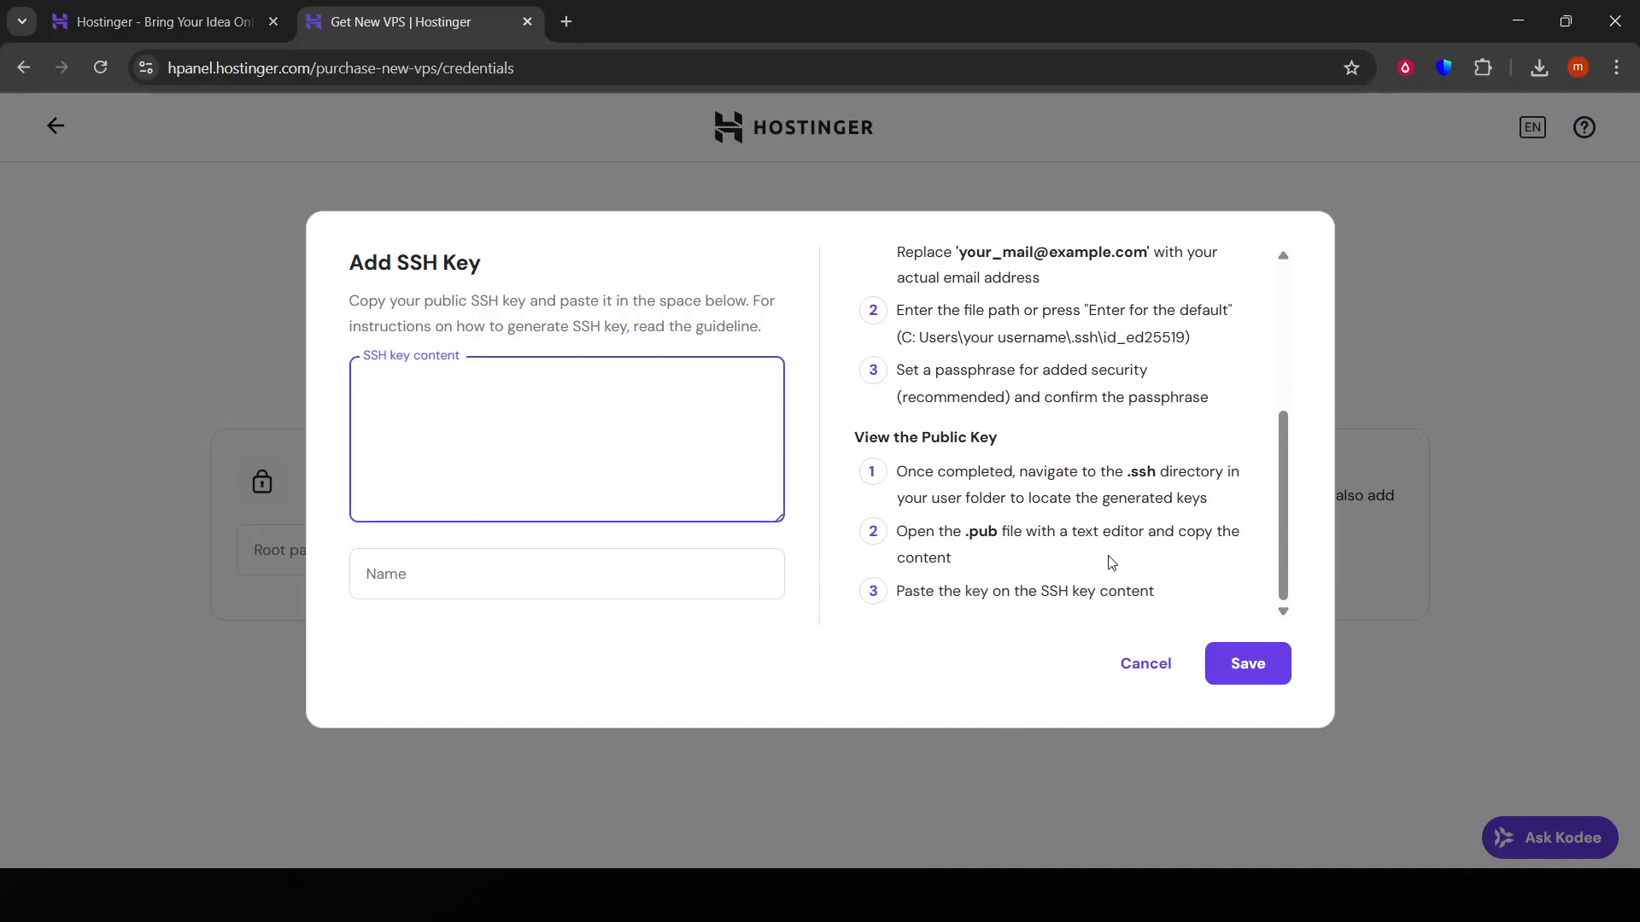
pyautogui.doubleClick(1142, 472)
pyautogui.click(1161, 471)
pyautogui.click(1145, 664)
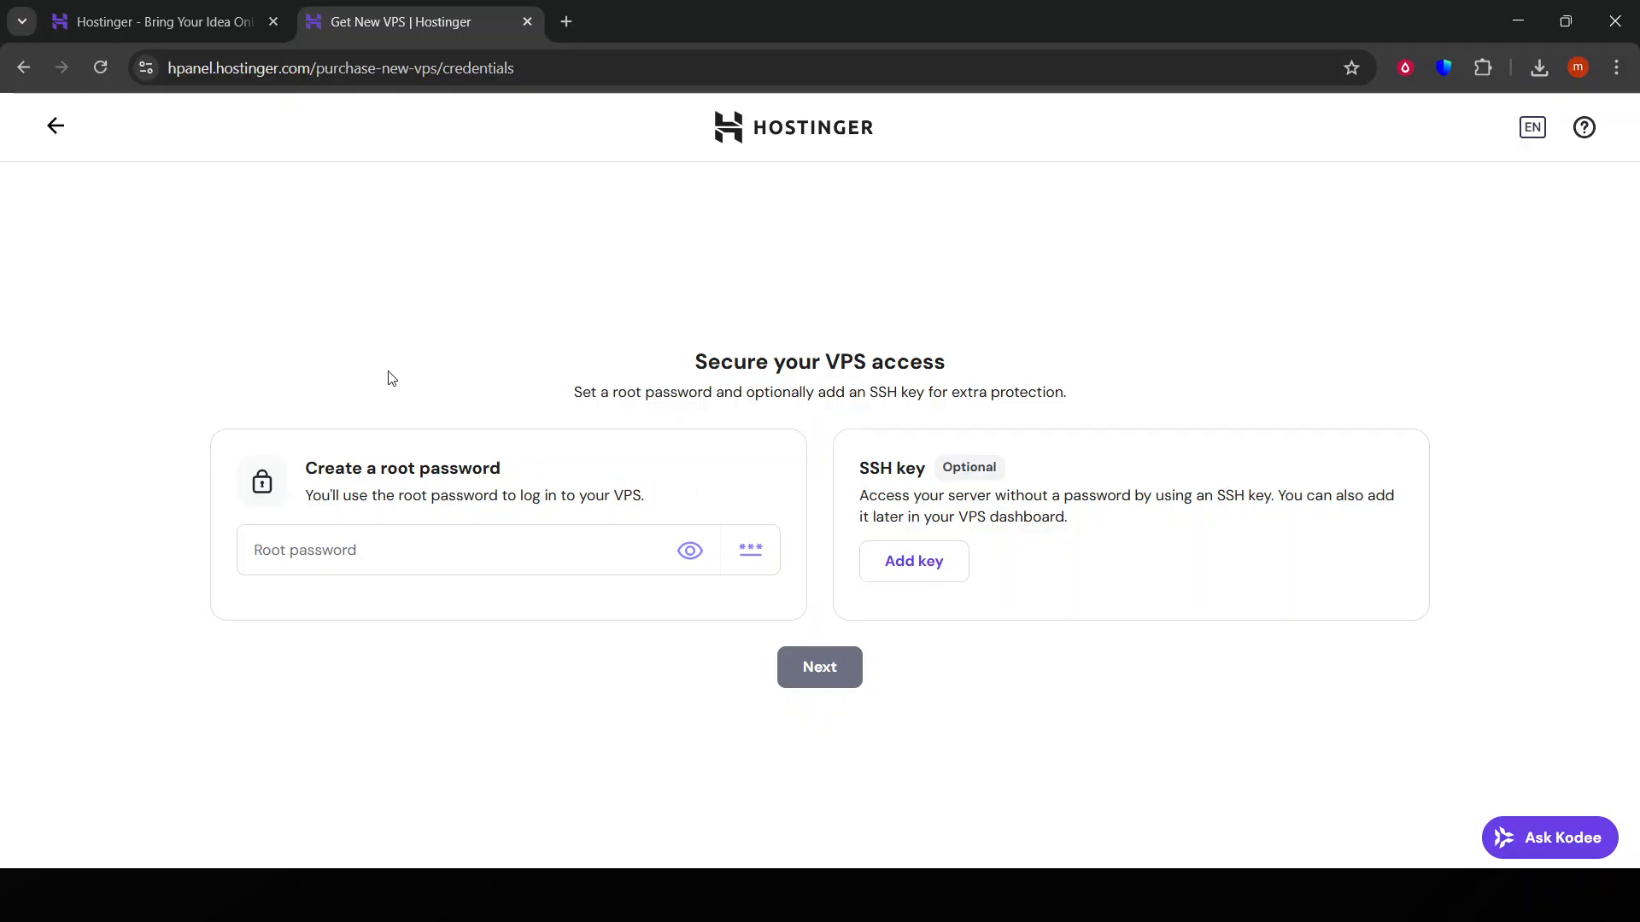
# Leave the KVM VPS purchase without saving and return to the dashboard's home page.
pyautogui.click(59, 133)
pyautogui.click(58, 133)
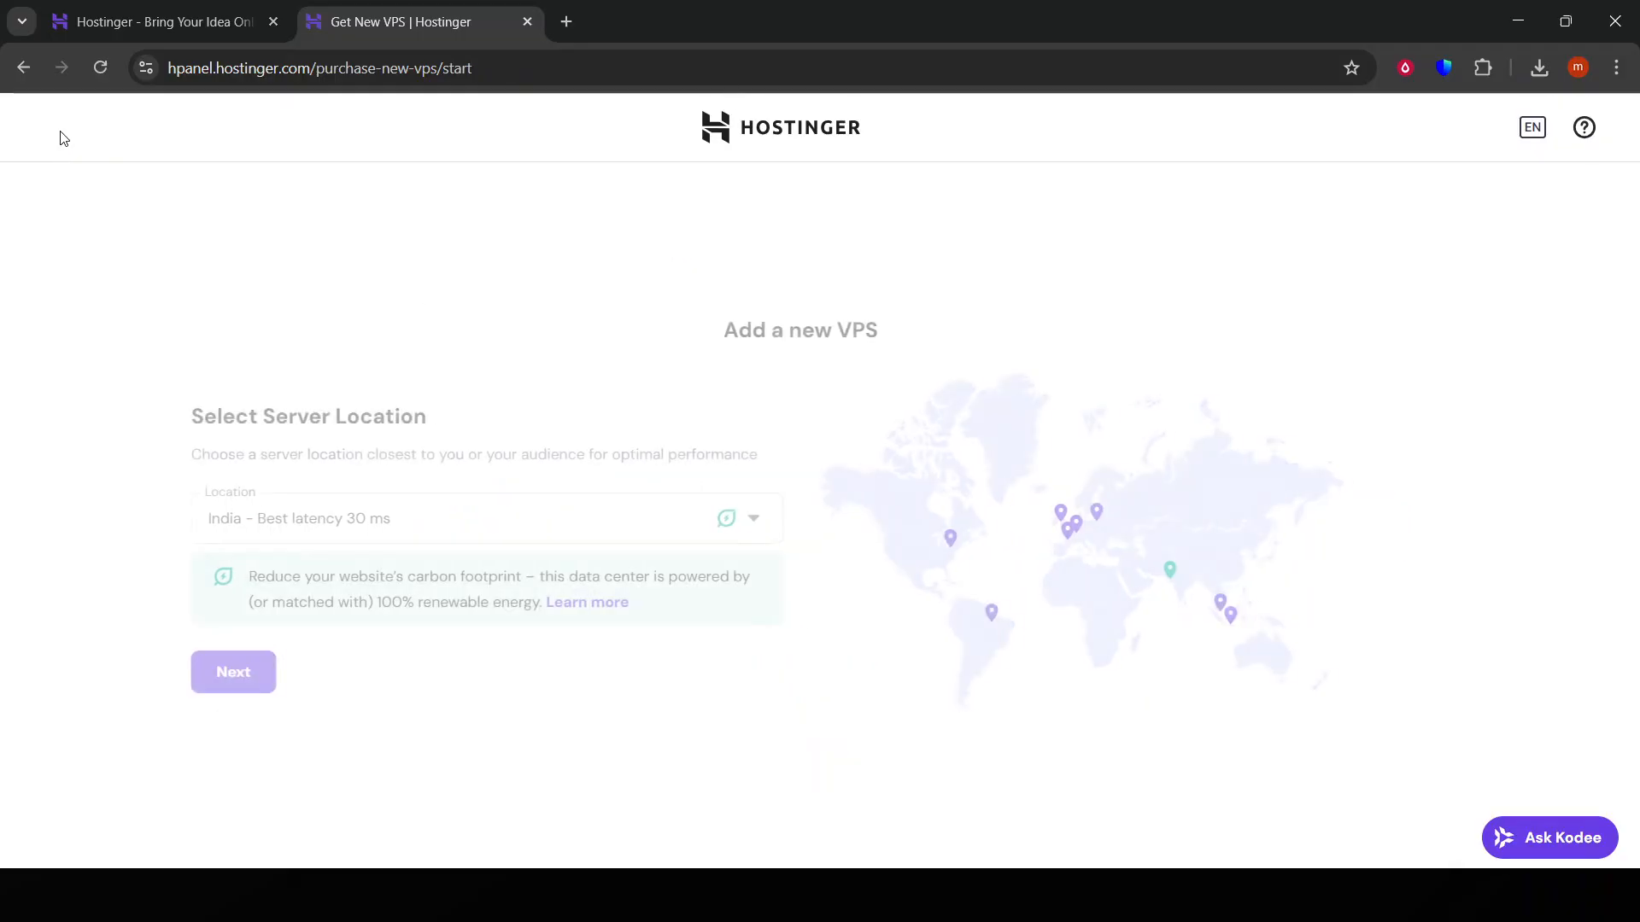
pyautogui.click(23, 67)
pyautogui.click(1075, 531)
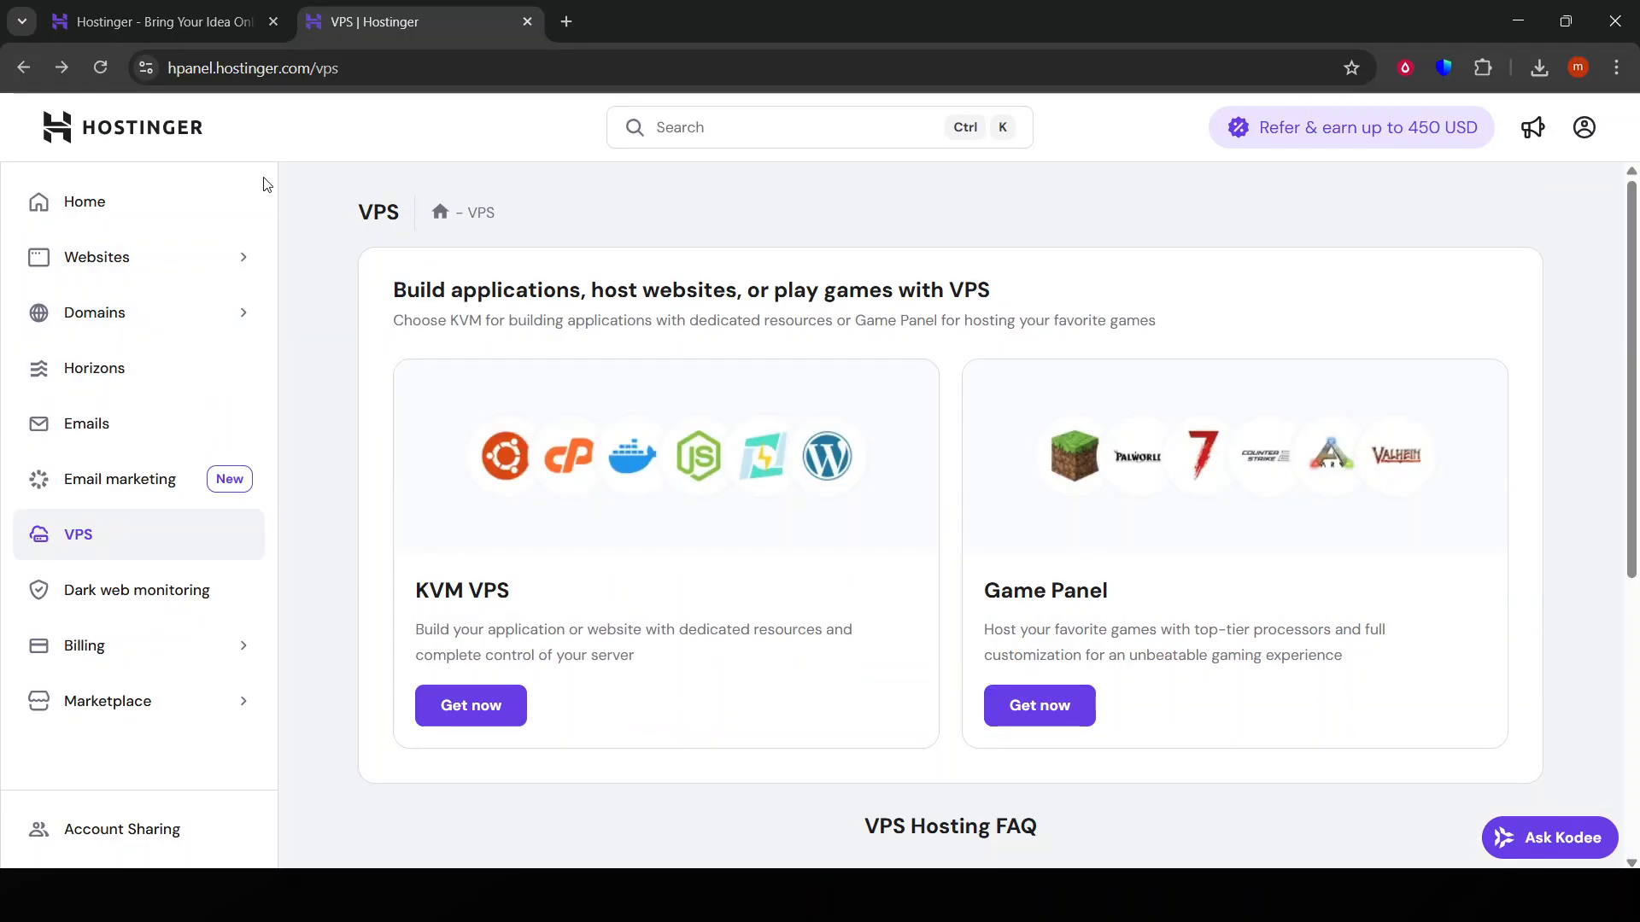
pyautogui.click(20, 68)
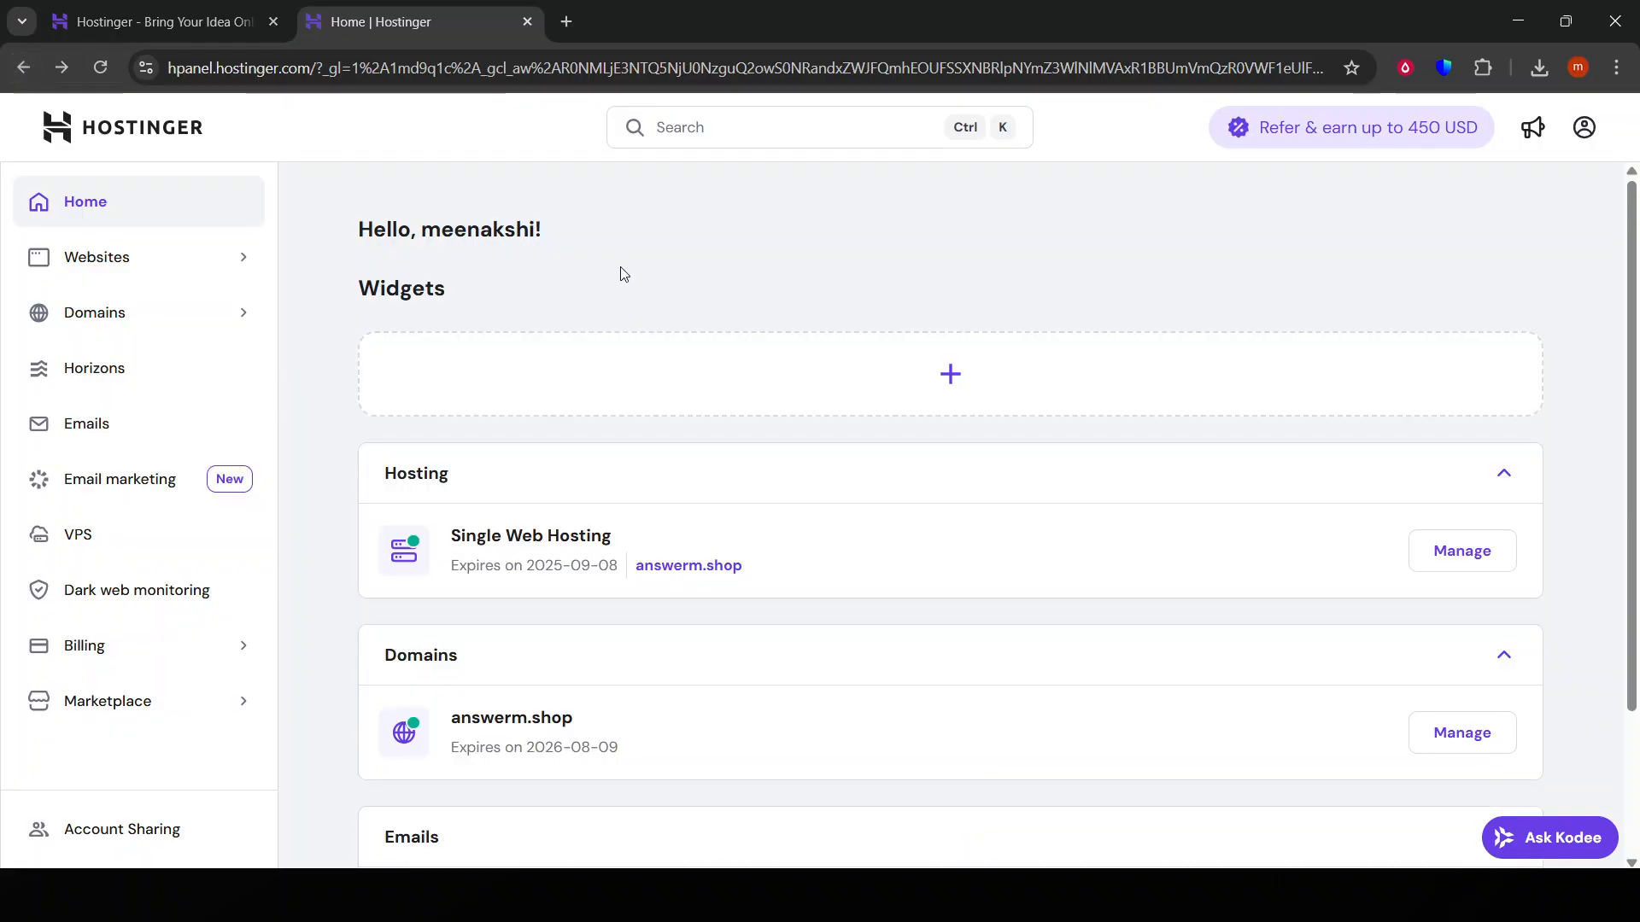